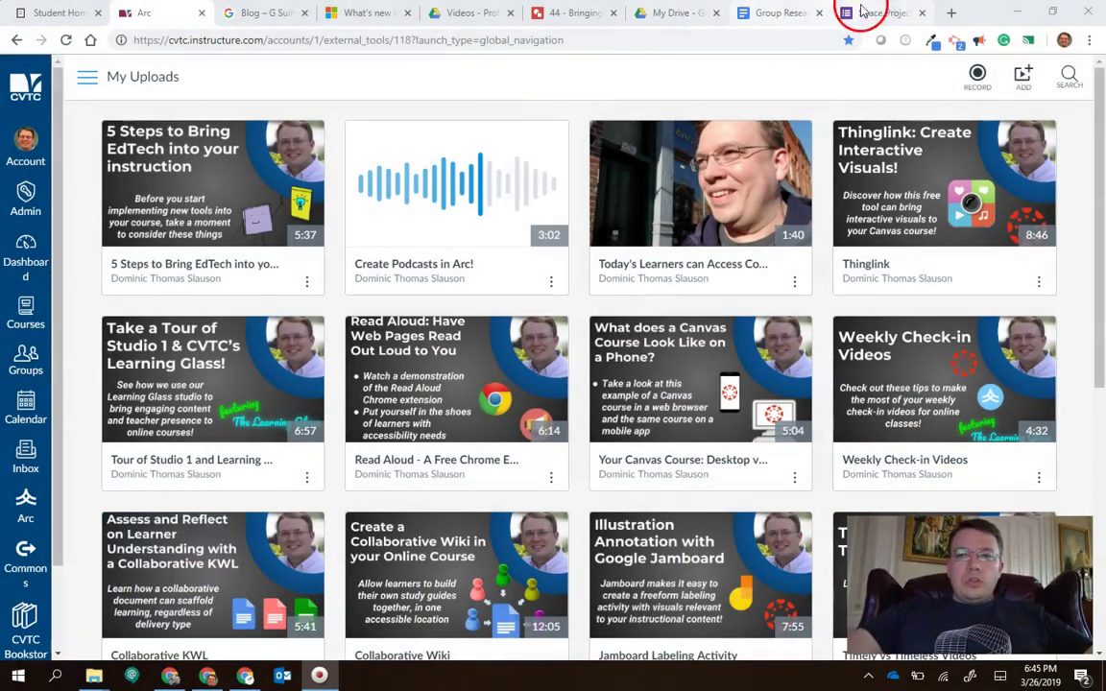
Step: Switch to the Space Project Selection form and add a short-answer question reading "What is your name?" above the topic question
{"action": "left_click", "coordinate": [854, 12]}
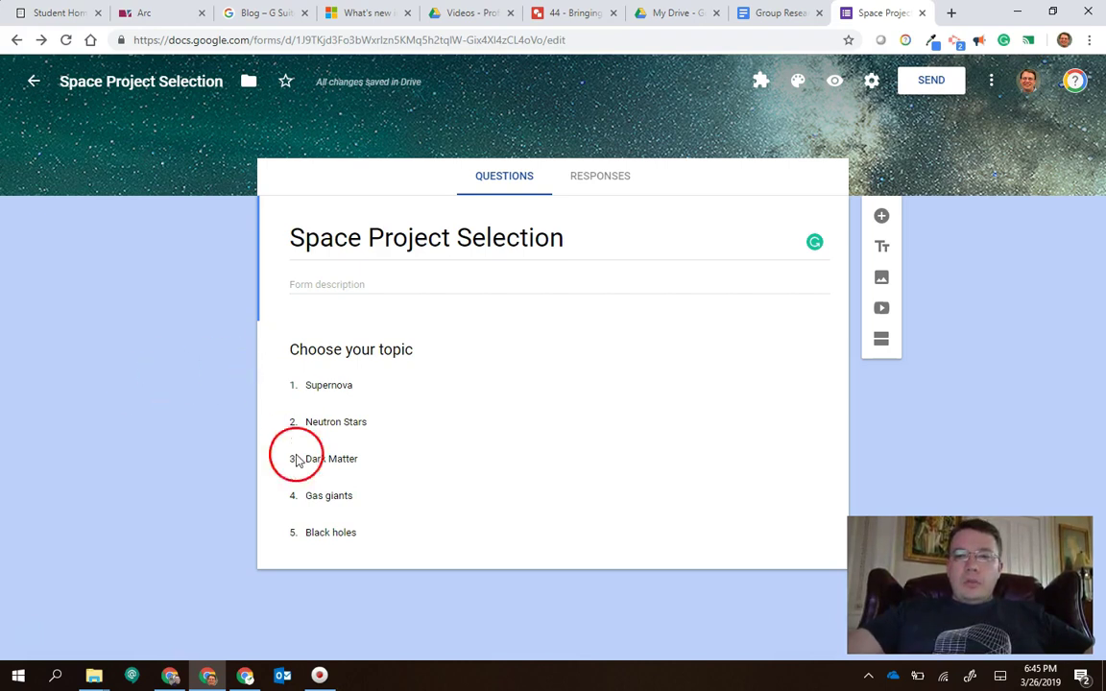
{"action": "left_click", "coordinate": [883, 217]}
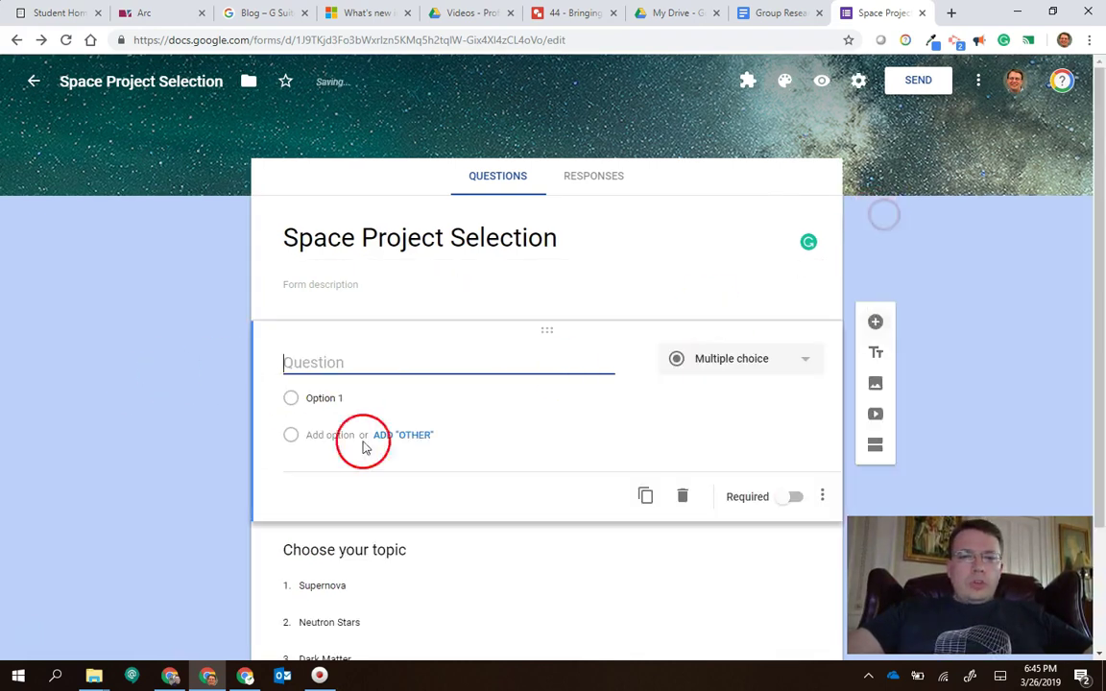
{"action": "type", "text": "What"}
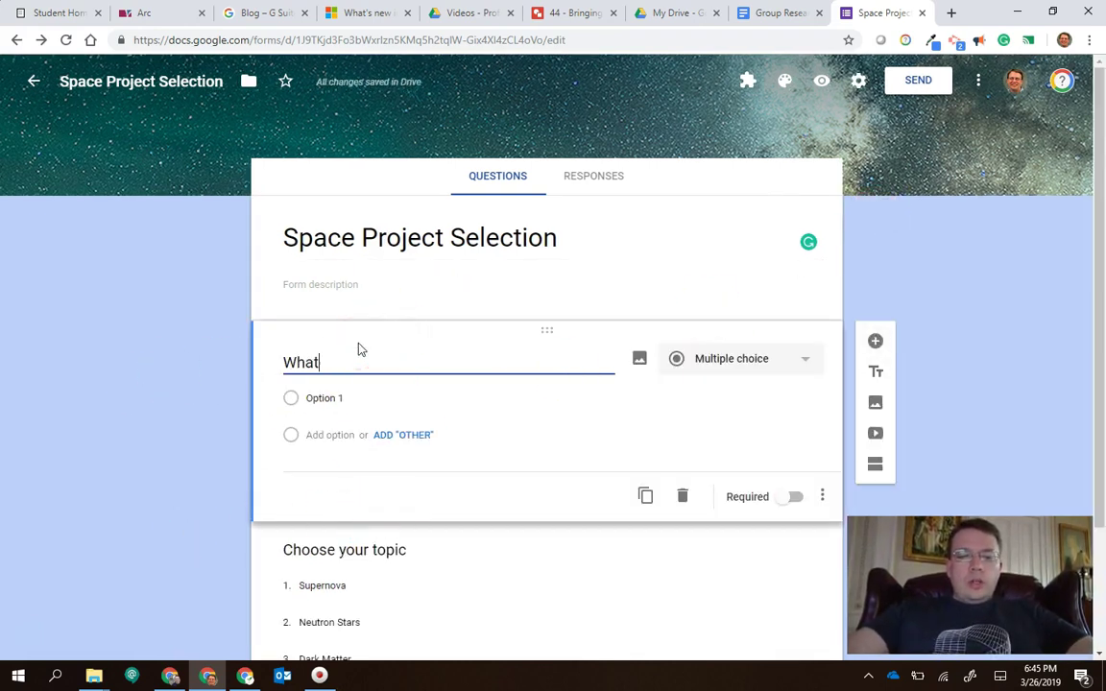
{"action": "type", "text": " is your name?"}
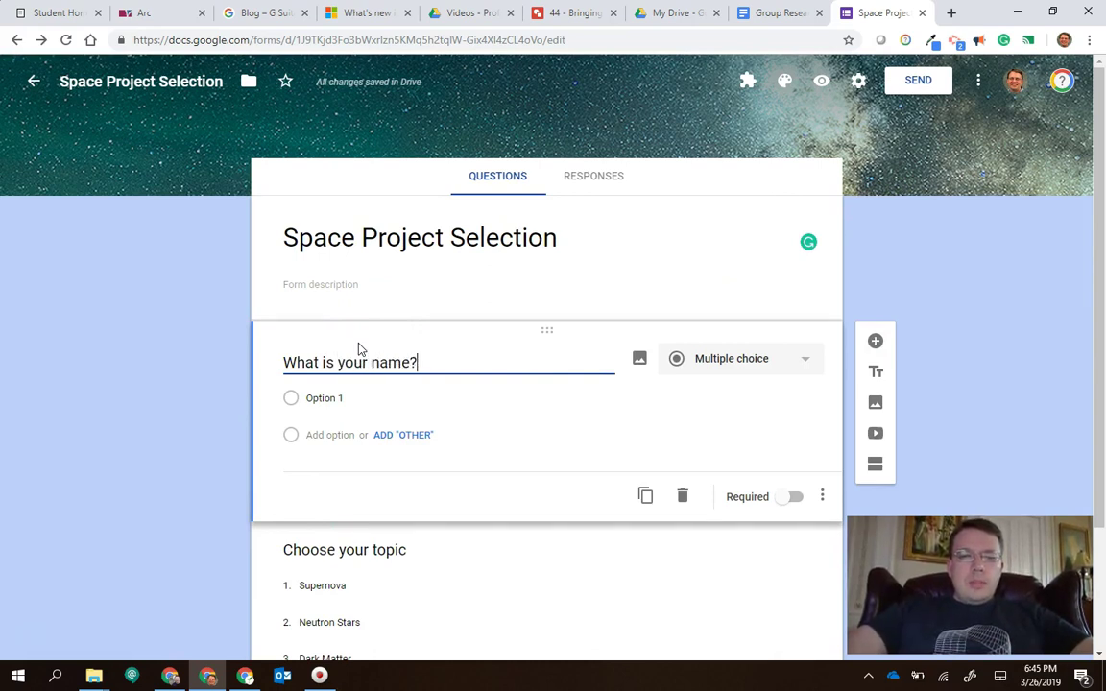
{"action": "left_click", "coordinate": [158, 381]}
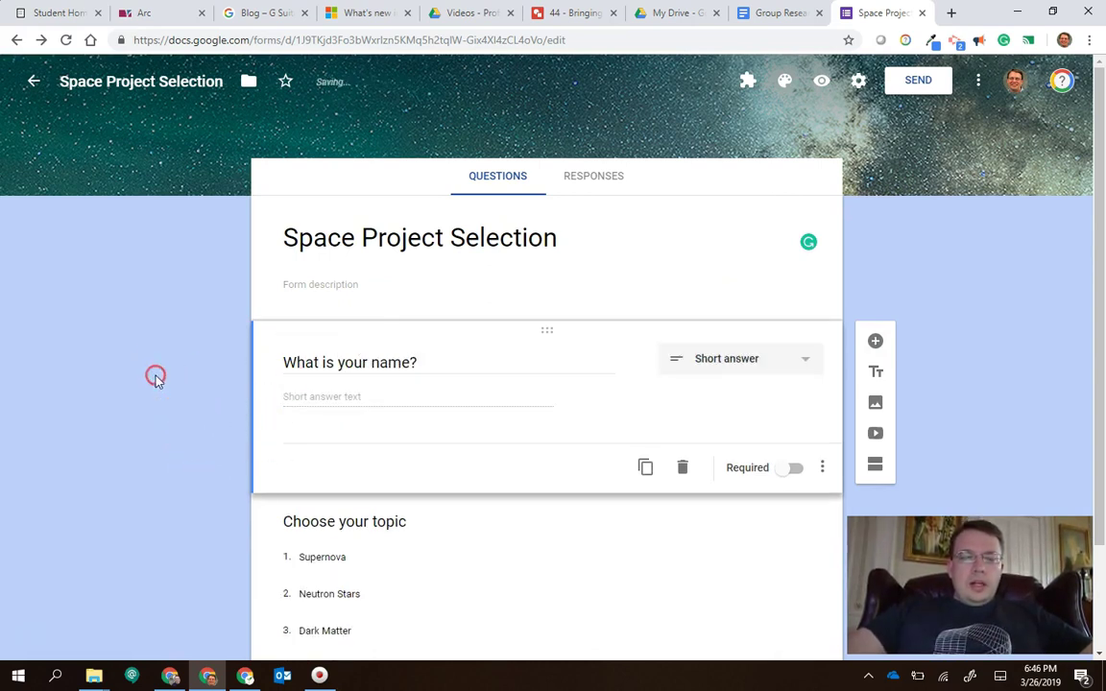
{"action": "left_click", "coordinate": [182, 410]}
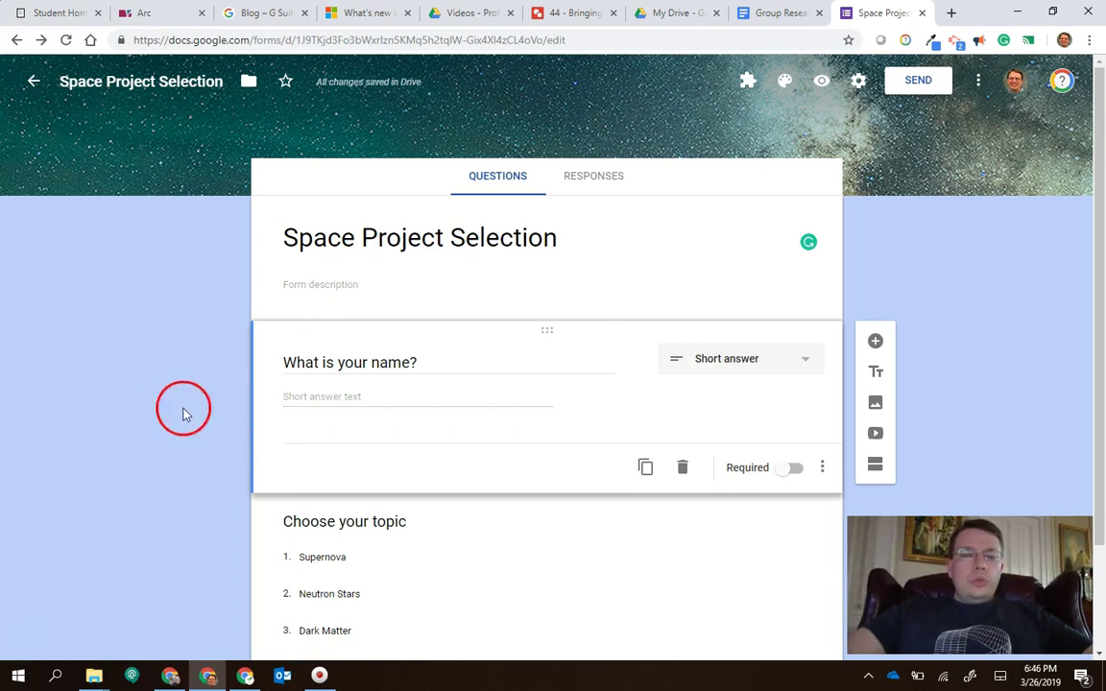
{"action": "scroll", "coordinate": [168, 410], "scroll_direction": "down", "scroll_amount": 1}
{"action": "left_click", "coordinate": [149, 470]}
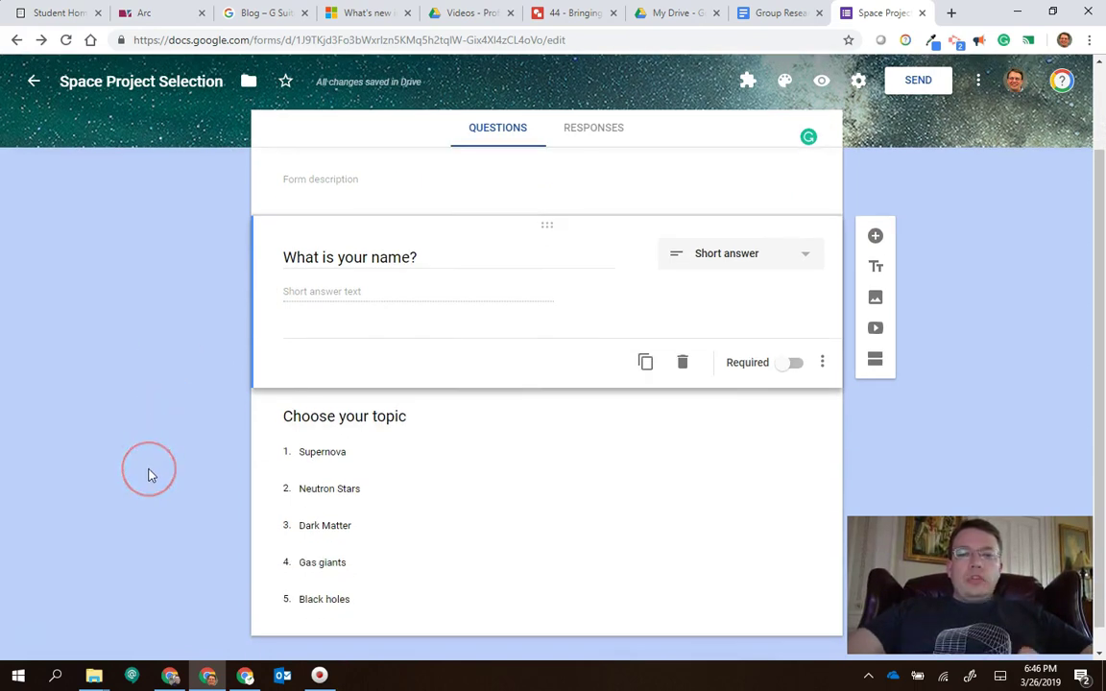
{"action": "scroll", "coordinate": [149, 474], "scroll_direction": "up", "scroll_amount": 1}
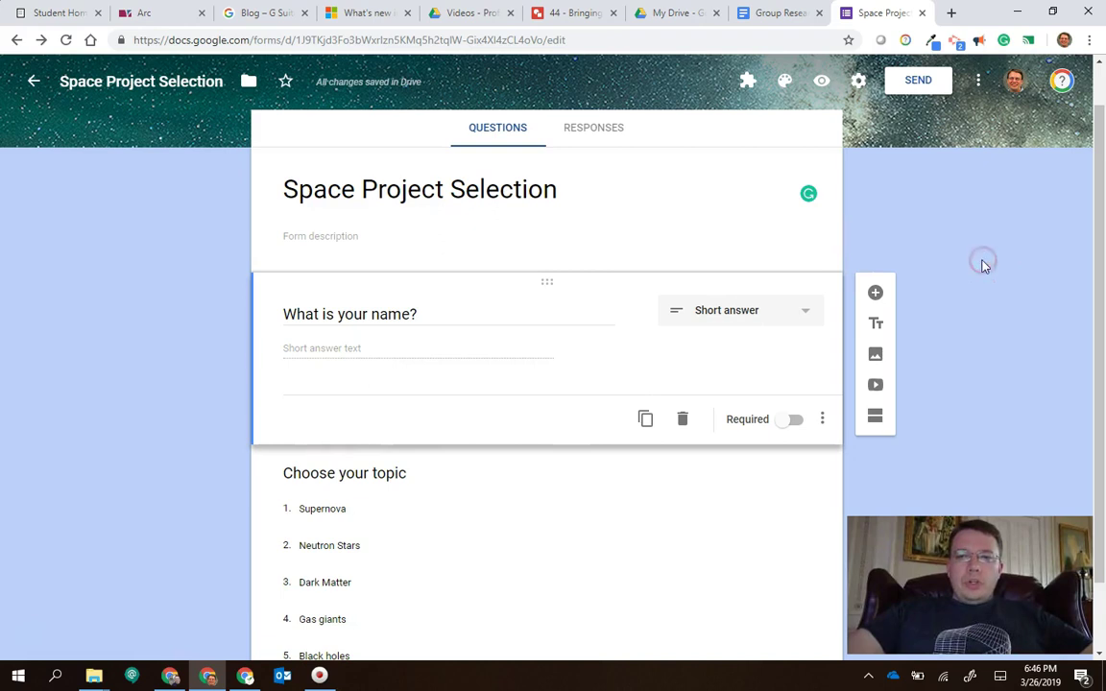
Step: Open the form's add-ons gallery and browse the available add-ons
{"action": "left_click", "coordinate": [977, 84]}
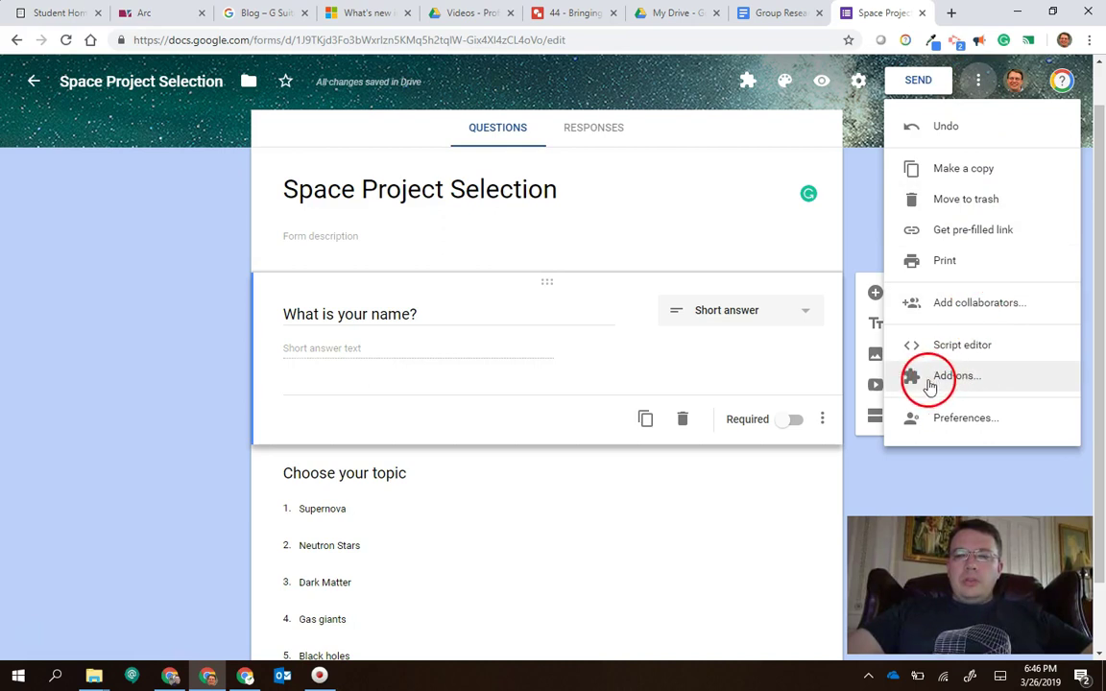
{"action": "left_click", "coordinate": [941, 380]}
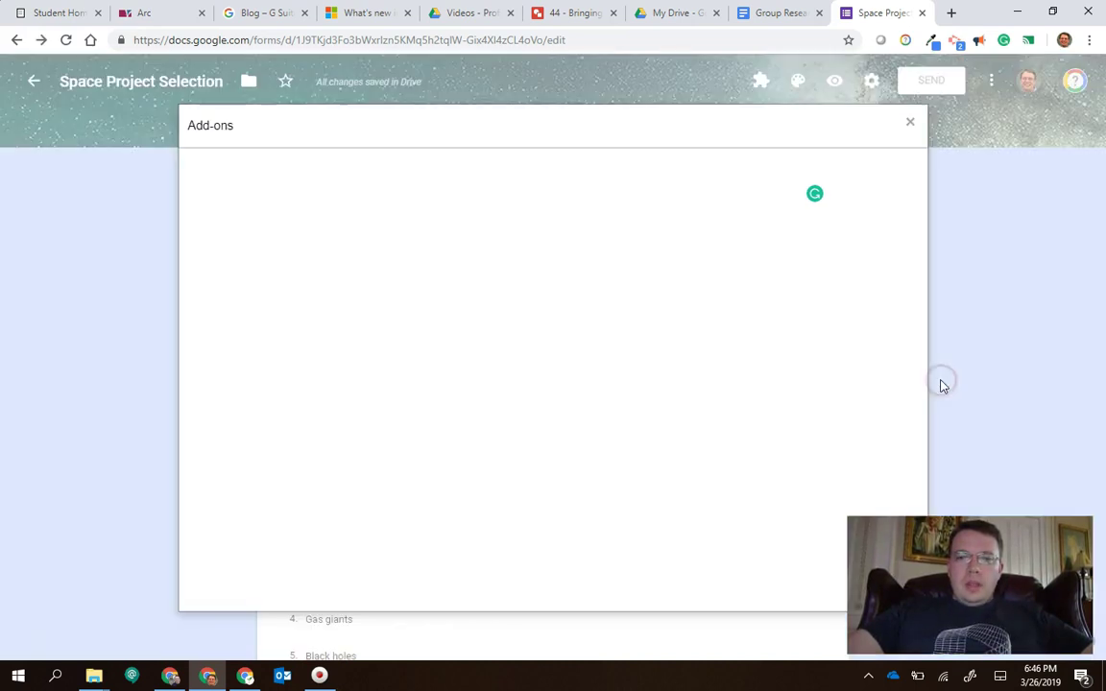
{"action": "left_click", "coordinate": [657, 434]}
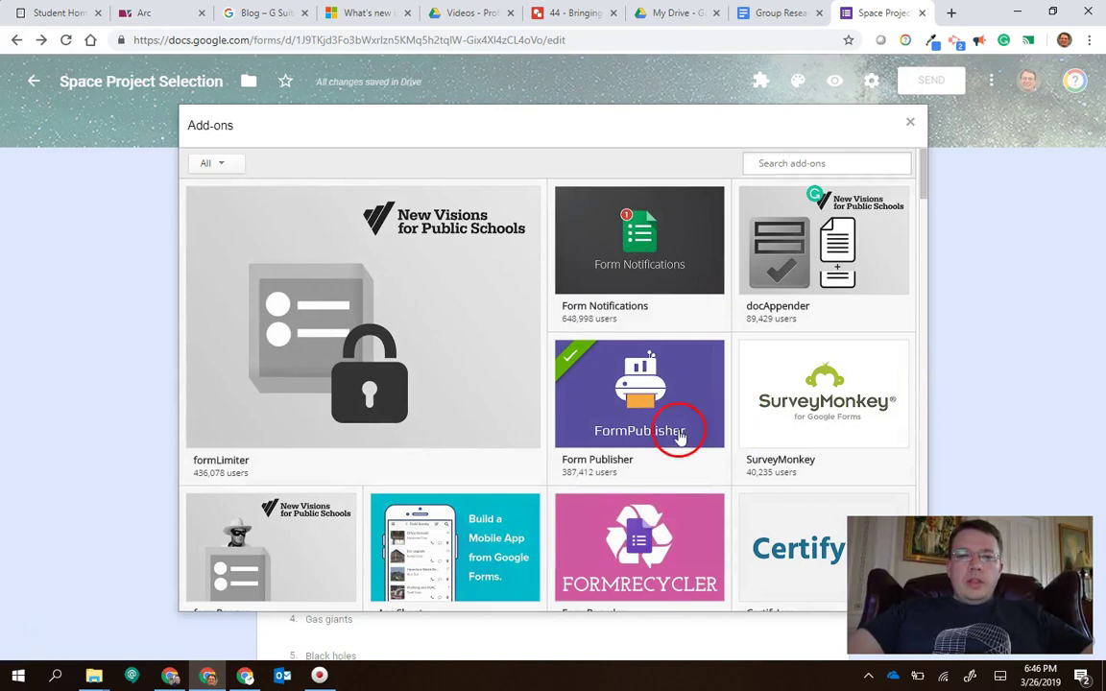
{"action": "scroll", "coordinate": [655, 438], "scroll_direction": "down", "scroll_amount": 6}
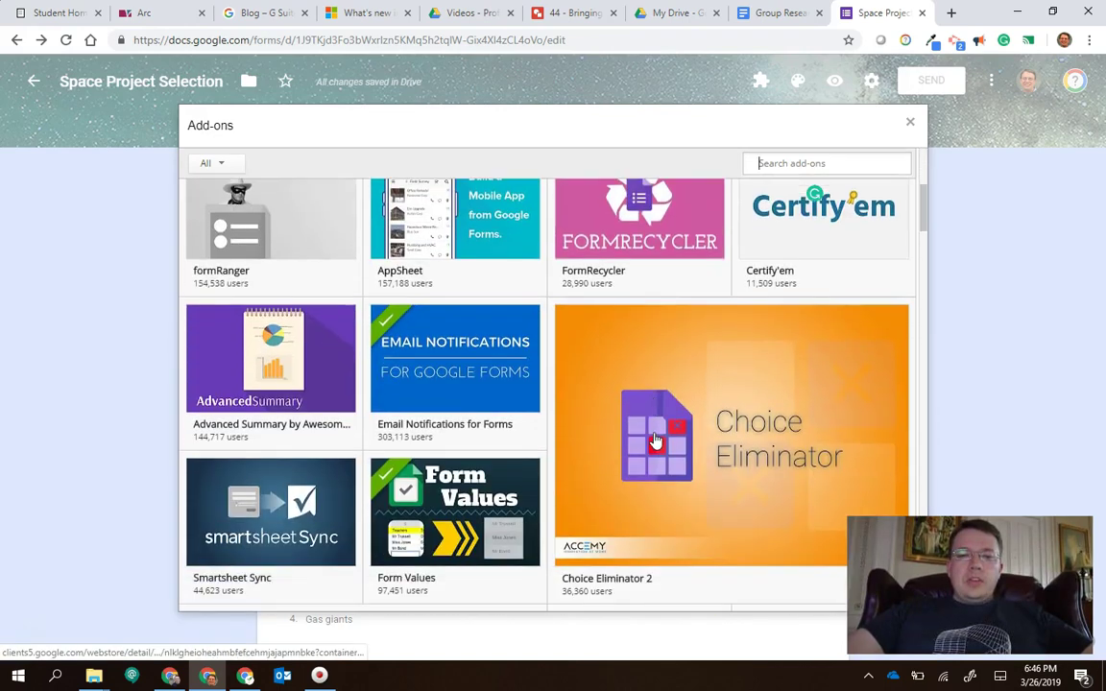
{"action": "scroll", "coordinate": [654, 438], "scroll_direction": "down", "scroll_amount": 5}
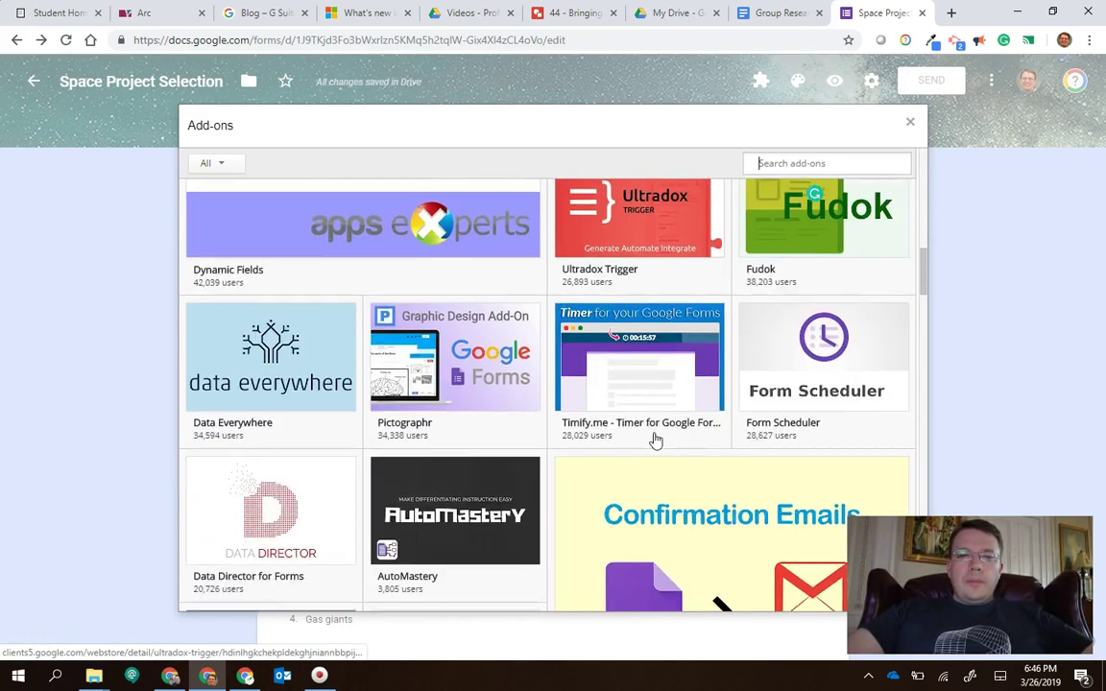
{"action": "scroll", "coordinate": [654, 438], "scroll_direction": "up", "scroll_amount": 3}
{"action": "scroll", "coordinate": [655, 439], "scroll_direction": "up", "scroll_amount": 8}
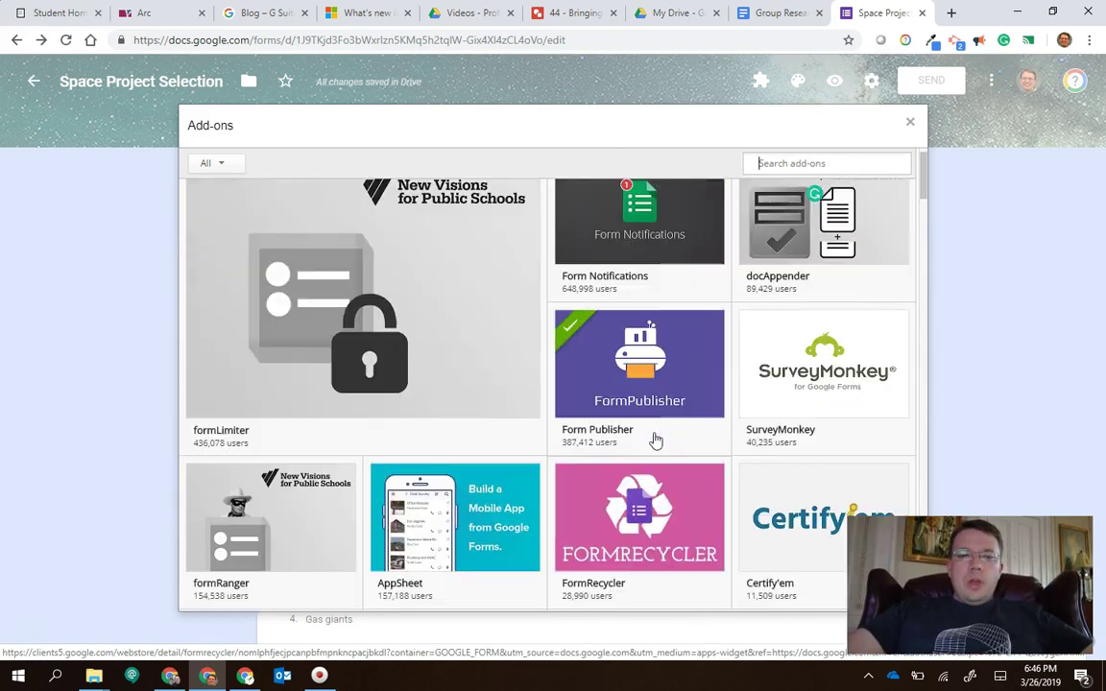
{"action": "scroll", "coordinate": [655, 438], "scroll_direction": "down", "scroll_amount": 4}
{"action": "scroll", "coordinate": [654, 438], "scroll_direction": "up", "scroll_amount": 1}
{"action": "scroll", "coordinate": [655, 440], "scroll_direction": "up", "scroll_amount": 3}
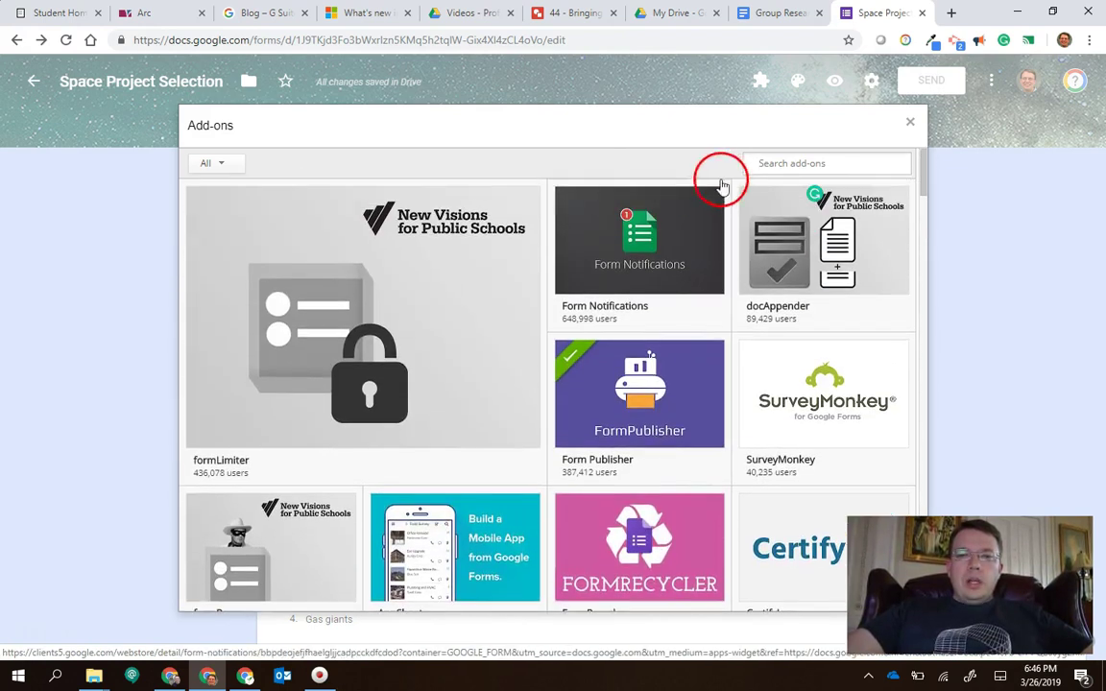
Step: Search the add-ons gallery for "choice" and look through the matching add-ons
{"action": "left_click", "coordinate": [785, 163]}
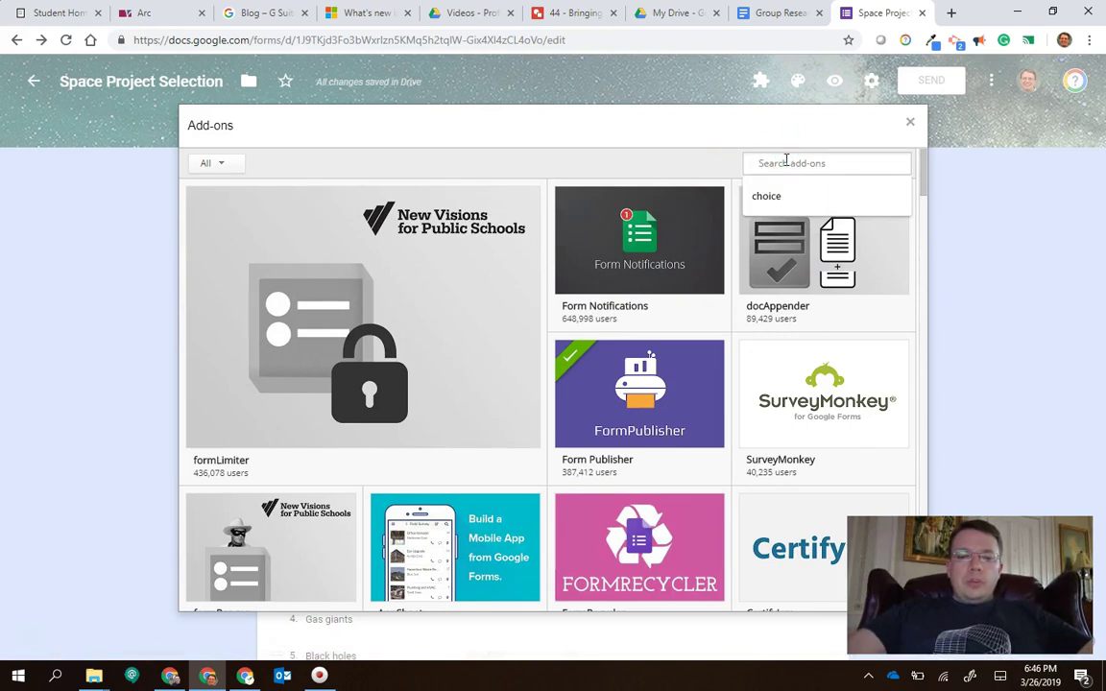
{"action": "type", "text": "choice"}
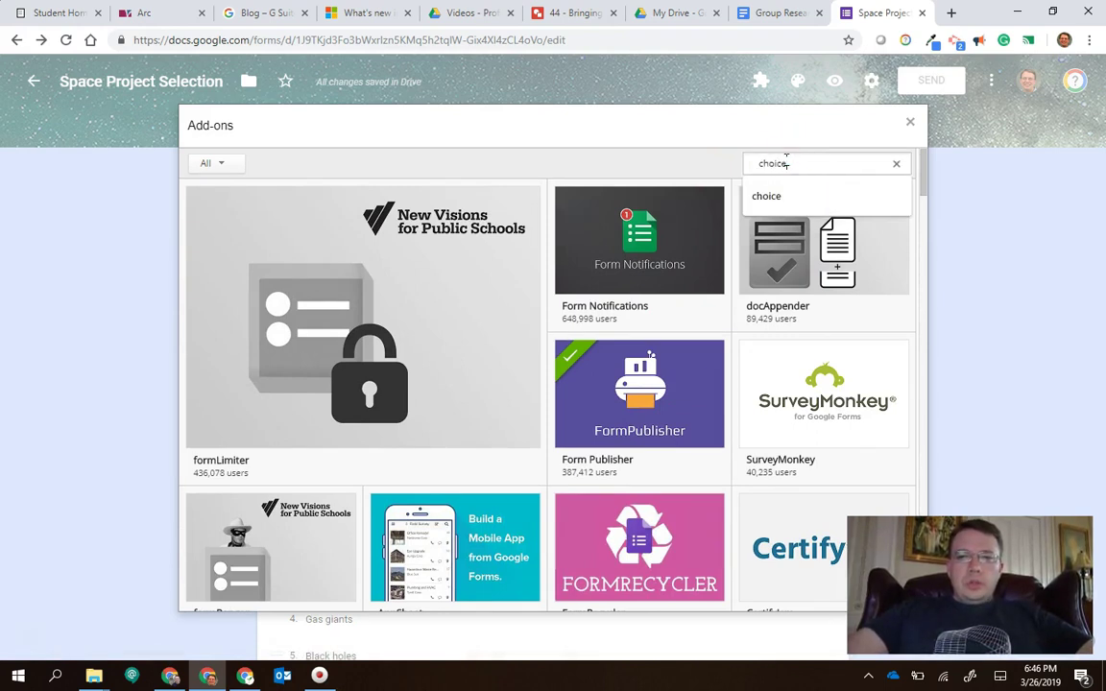
{"action": "key", "text": "Return"}
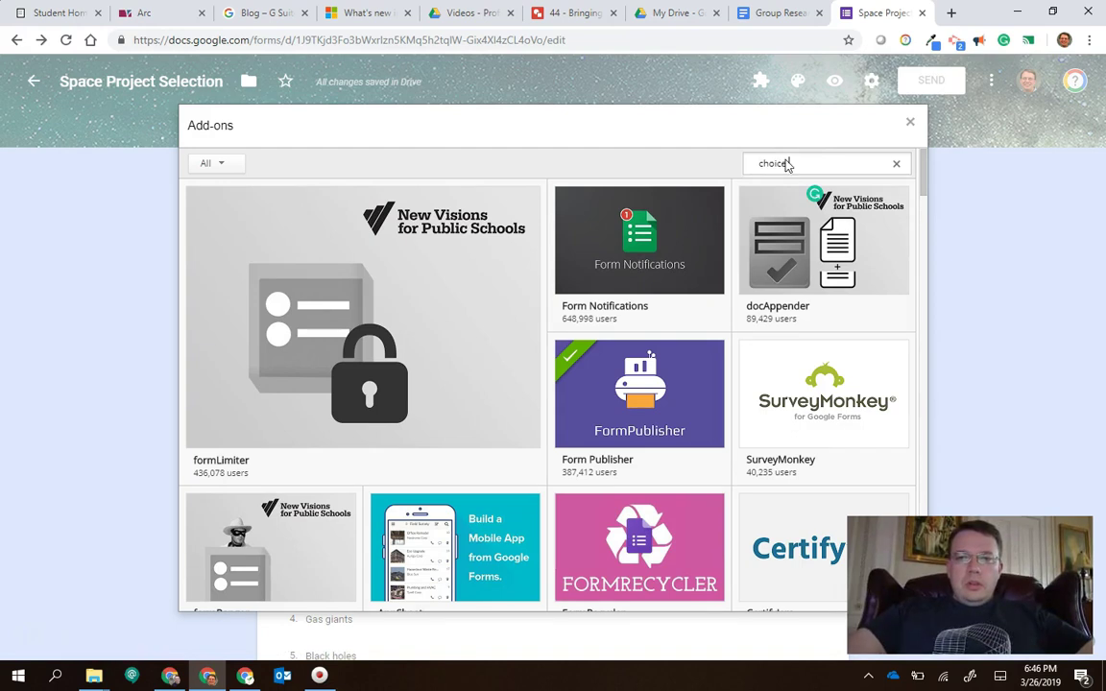
{"action": "scroll", "coordinate": [564, 309], "scroll_direction": "down", "scroll_amount": 1}
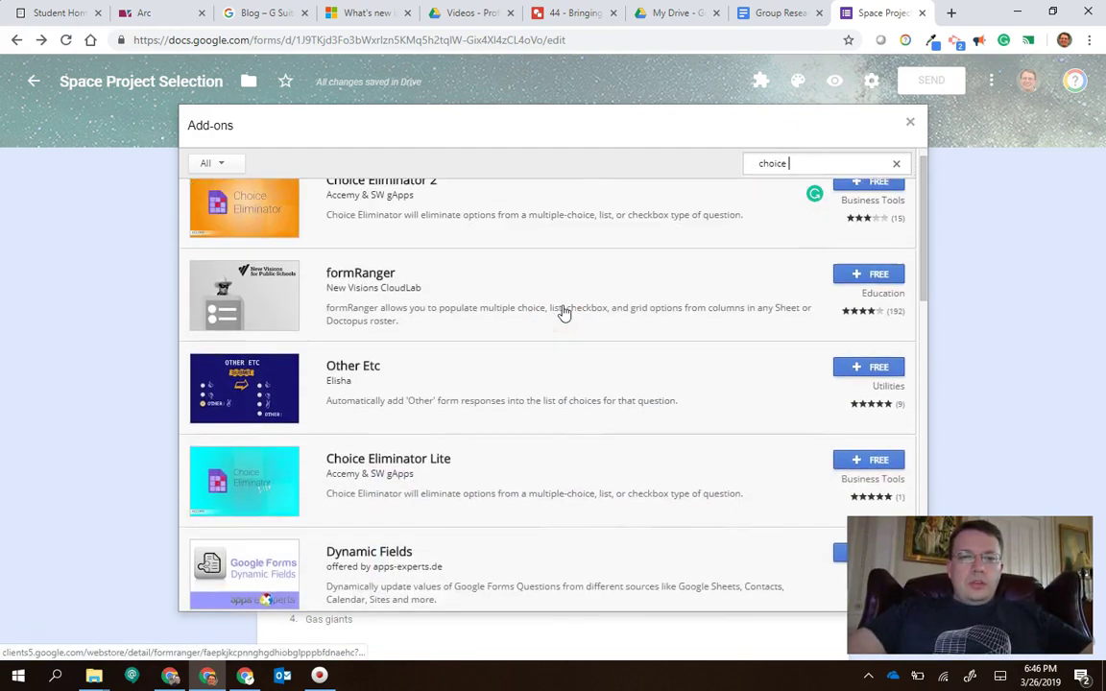
{"action": "scroll", "coordinate": [565, 312], "scroll_direction": "up", "scroll_amount": 1}
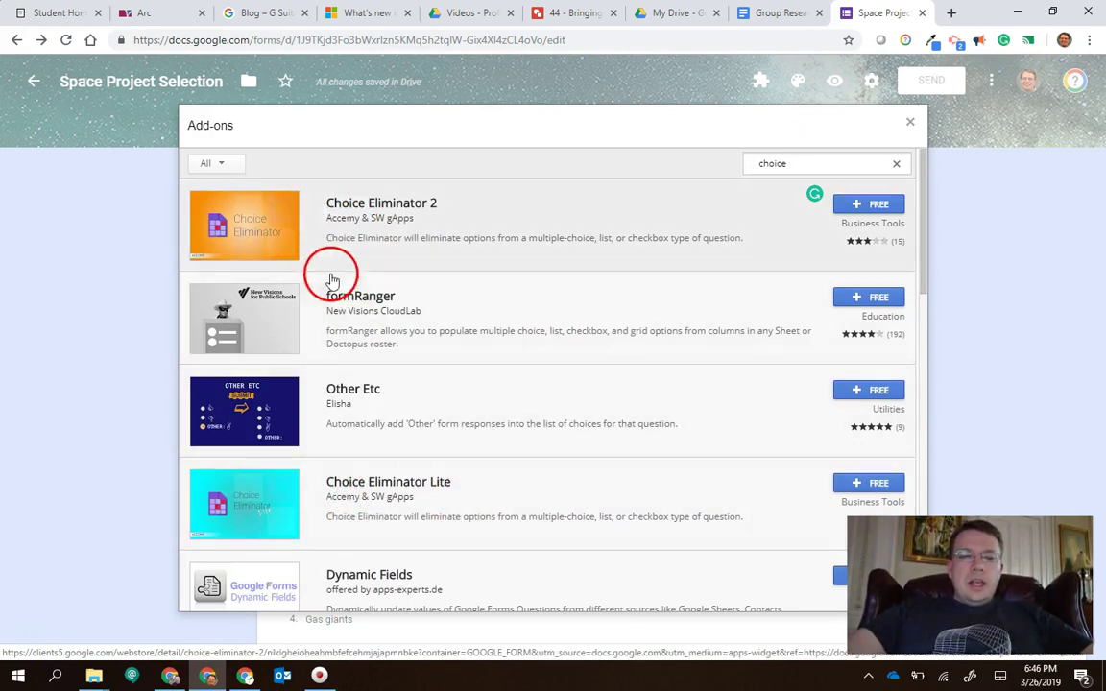
{"action": "scroll", "coordinate": [432, 227], "scroll_direction": "down", "scroll_amount": 2}
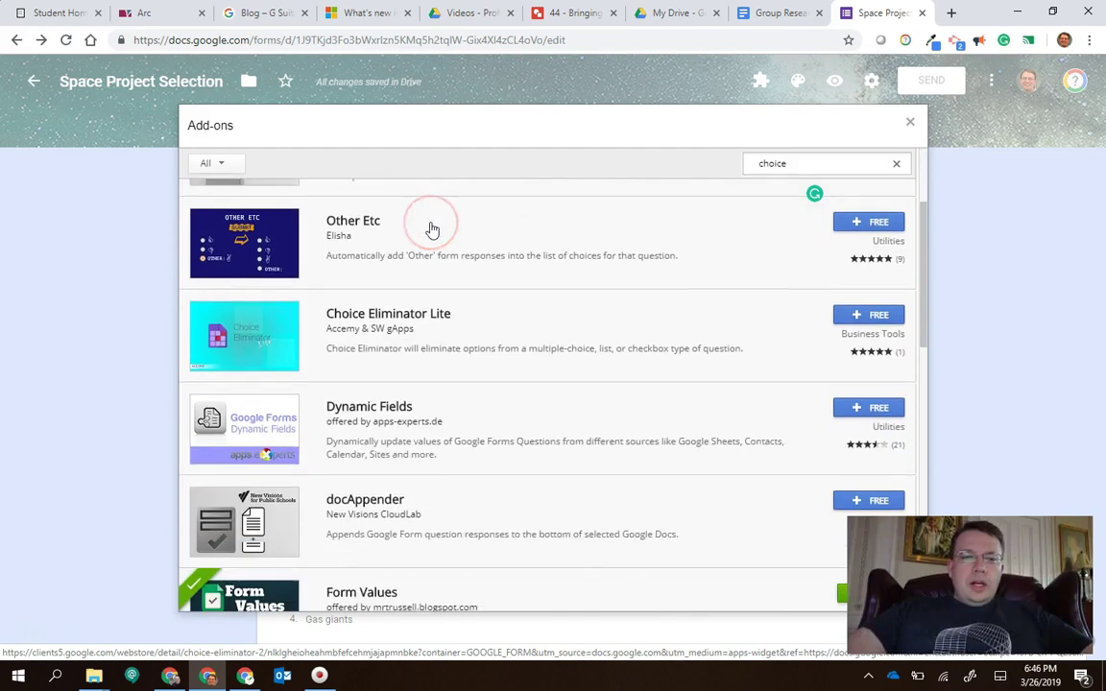
{"action": "scroll", "coordinate": [432, 230], "scroll_direction": "up", "scroll_amount": 2}
{"action": "scroll", "coordinate": [432, 230], "scroll_direction": "up", "scroll_amount": 1}
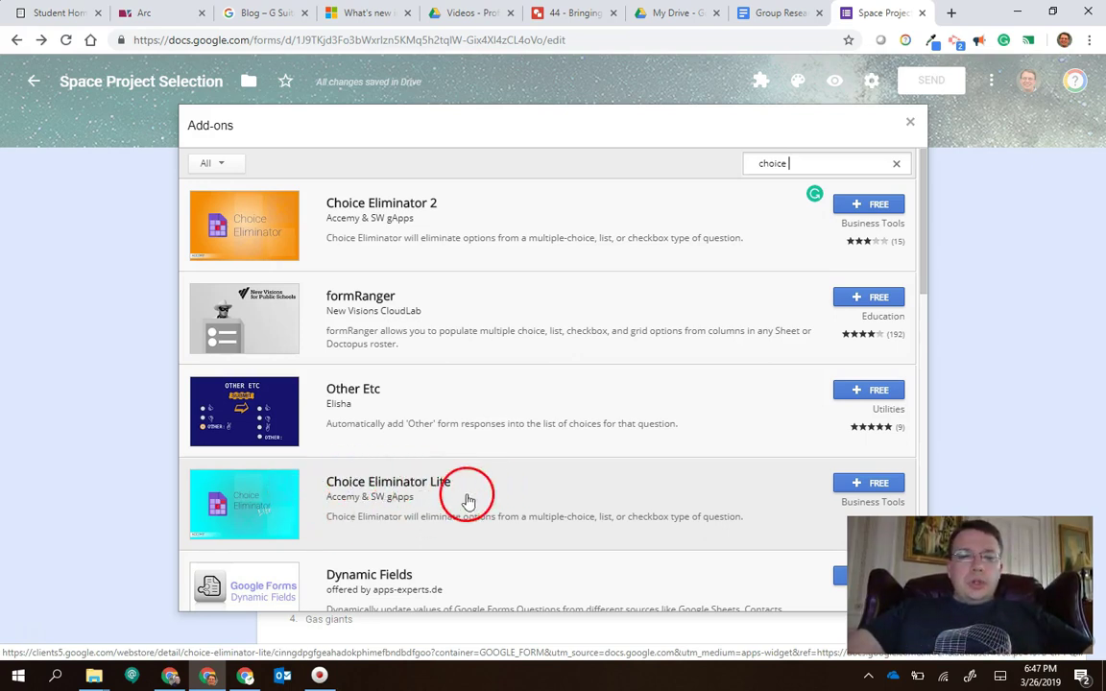
Step: Install the free Choice Eliminator Lite add-on, authorize it with the cvtc.edu Google account, and dismiss its introductory notice
{"action": "left_click", "coordinate": [871, 484]}
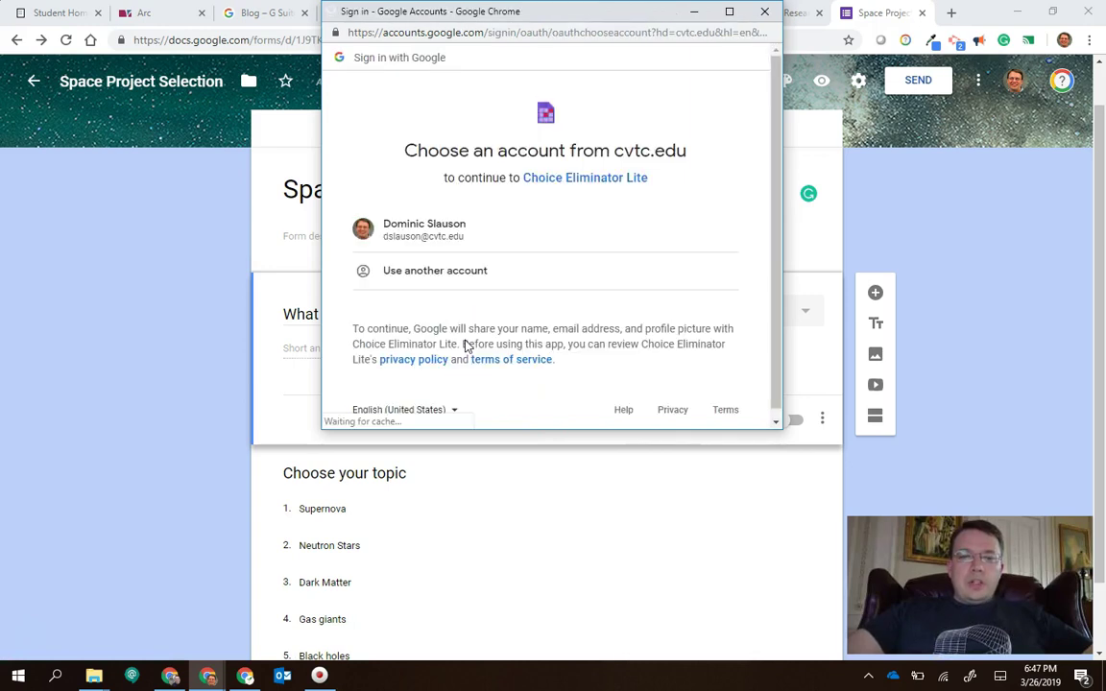
{"action": "left_click", "coordinate": [424, 220]}
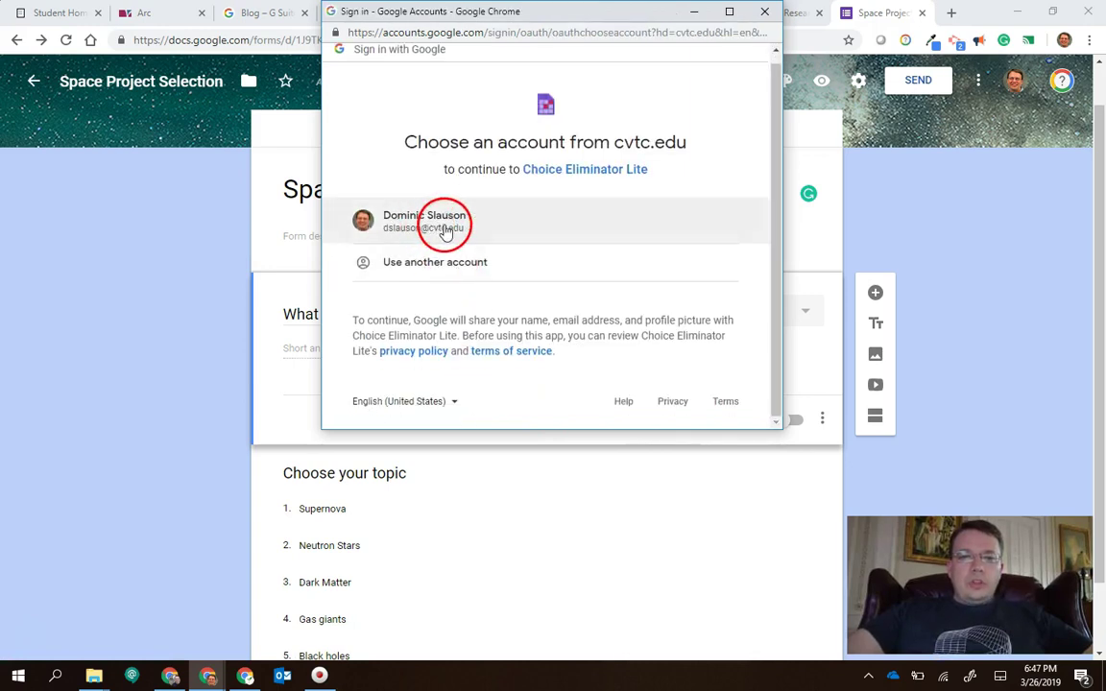
{"action": "left_click", "coordinate": [585, 257]}
{"action": "scroll", "coordinate": [588, 264], "scroll_direction": "down", "scroll_amount": 2}
{"action": "scroll", "coordinate": [586, 261], "scroll_direction": "down", "scroll_amount": 3}
{"action": "left_click", "coordinate": [706, 334]}
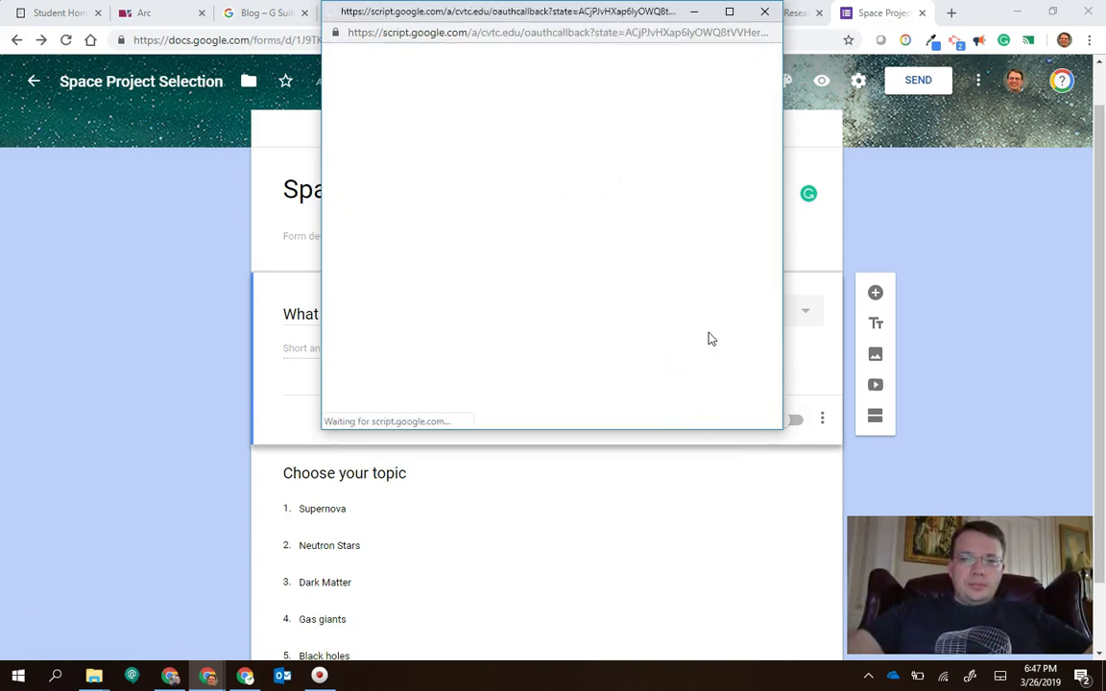
{"action": "left_click", "coordinate": [732, 313]}
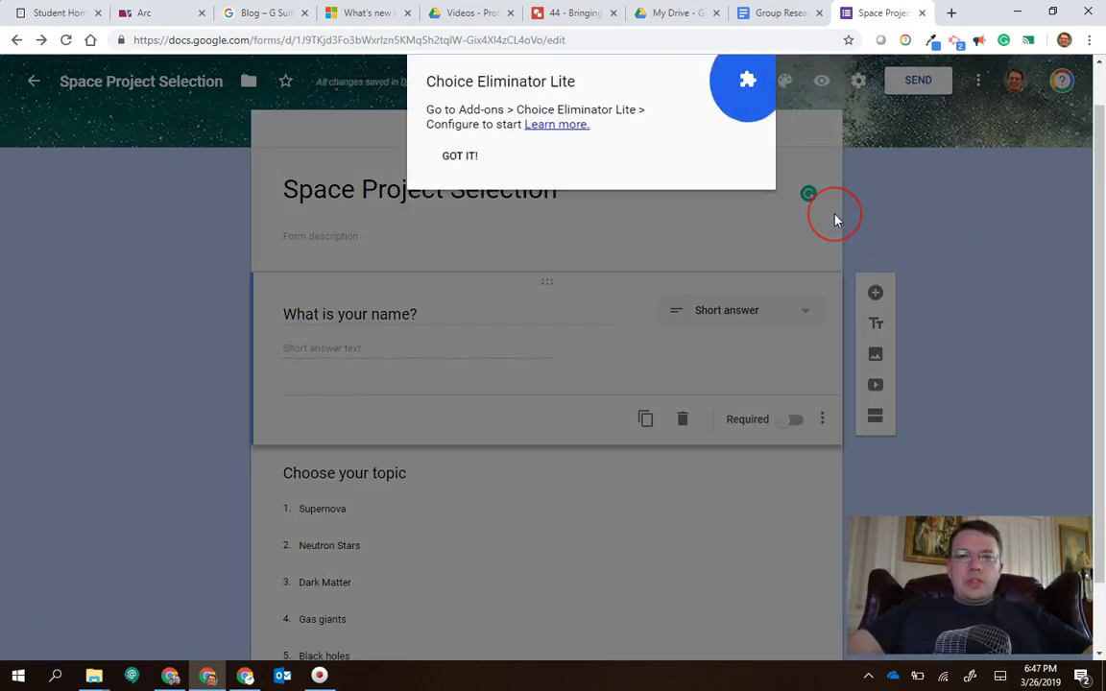
{"action": "mouse_move", "coordinate": [600, 277]}
{"action": "left_mouse_down"}
{"action": "mouse_move", "coordinate": [641, 252]}
{"action": "mouse_move", "coordinate": [883, 220]}
{"action": "mouse_move", "coordinate": [565, 186]}
{"action": "left_mouse_up"}
{"action": "left_click", "coordinate": [459, 162]}
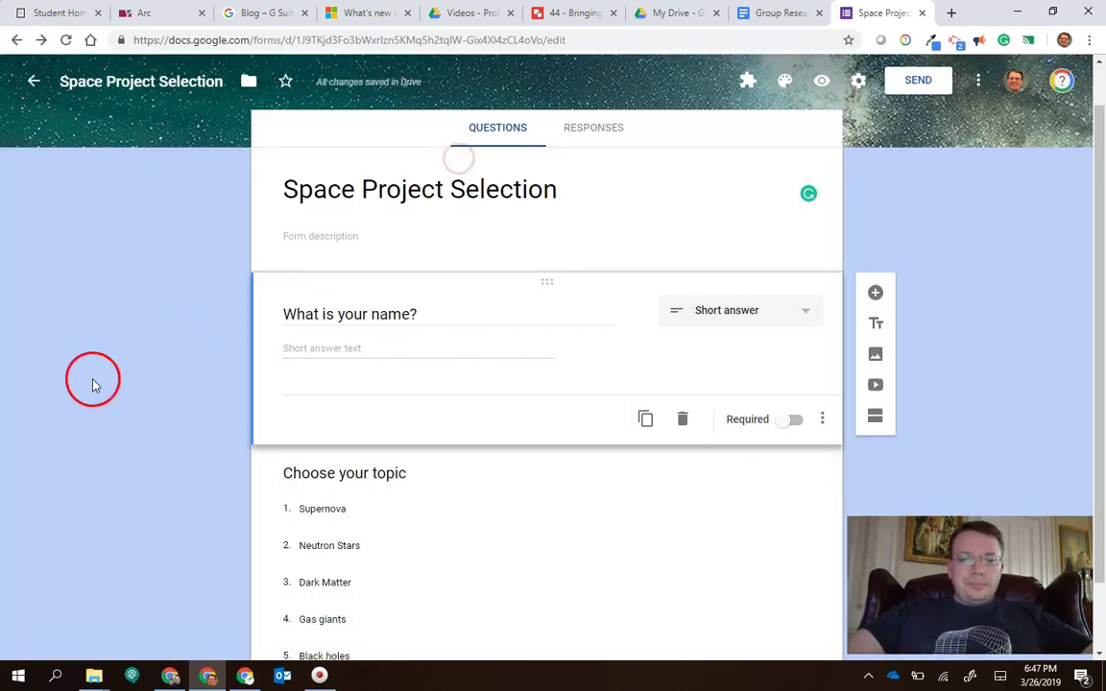
Step: Select the "Choose your topic" question and choose Dropdown as its question type
{"action": "left_click_drag", "start_coordinate": [91, 382], "coordinate": [141, 425]}
{"action": "scroll", "coordinate": [142, 425], "scroll_direction": "down", "scroll_amount": 1}
{"action": "left_click_drag", "start_coordinate": [257, 398], "coordinate": [359, 398]}
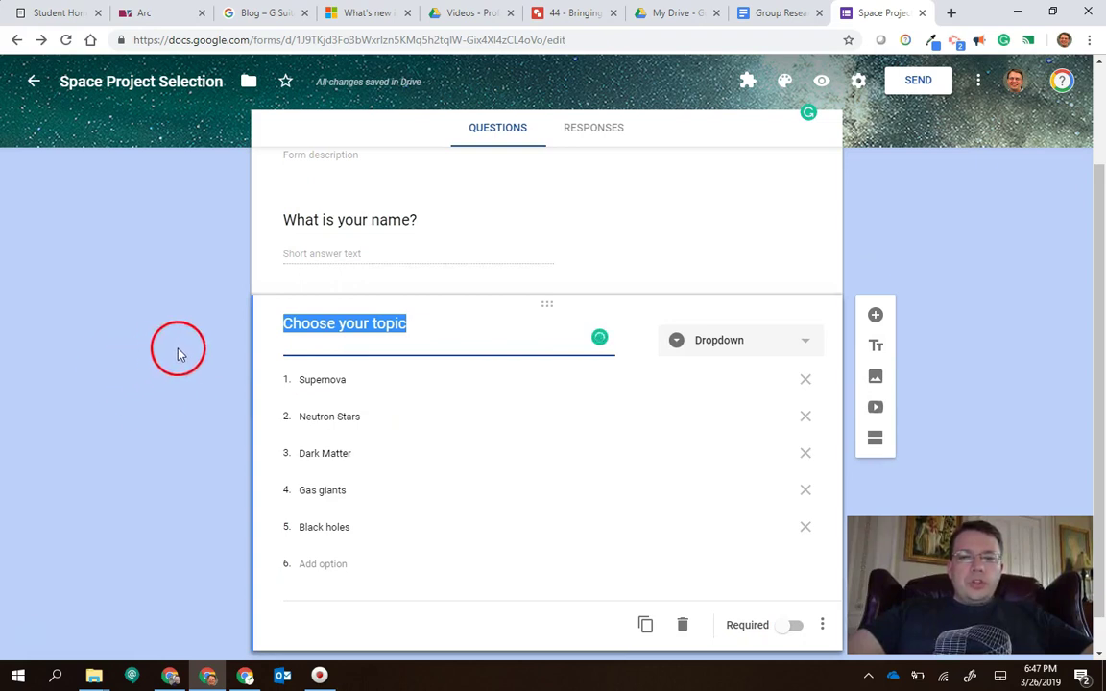
{"action": "left_click", "coordinate": [808, 342]}
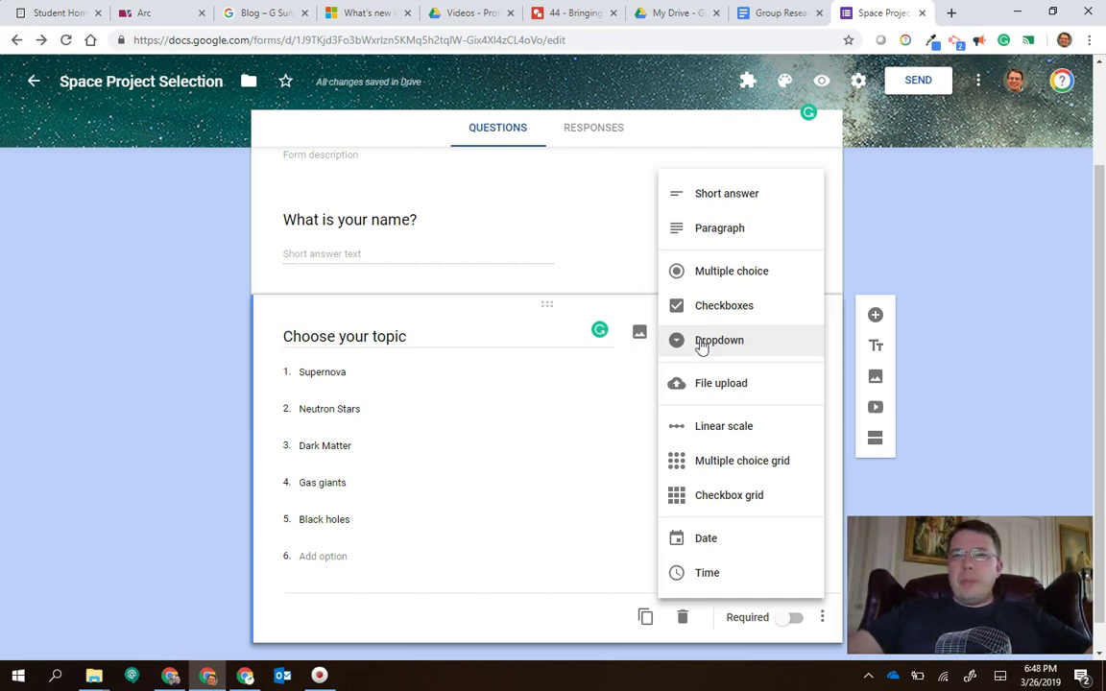
{"action": "left_click", "coordinate": [701, 341]}
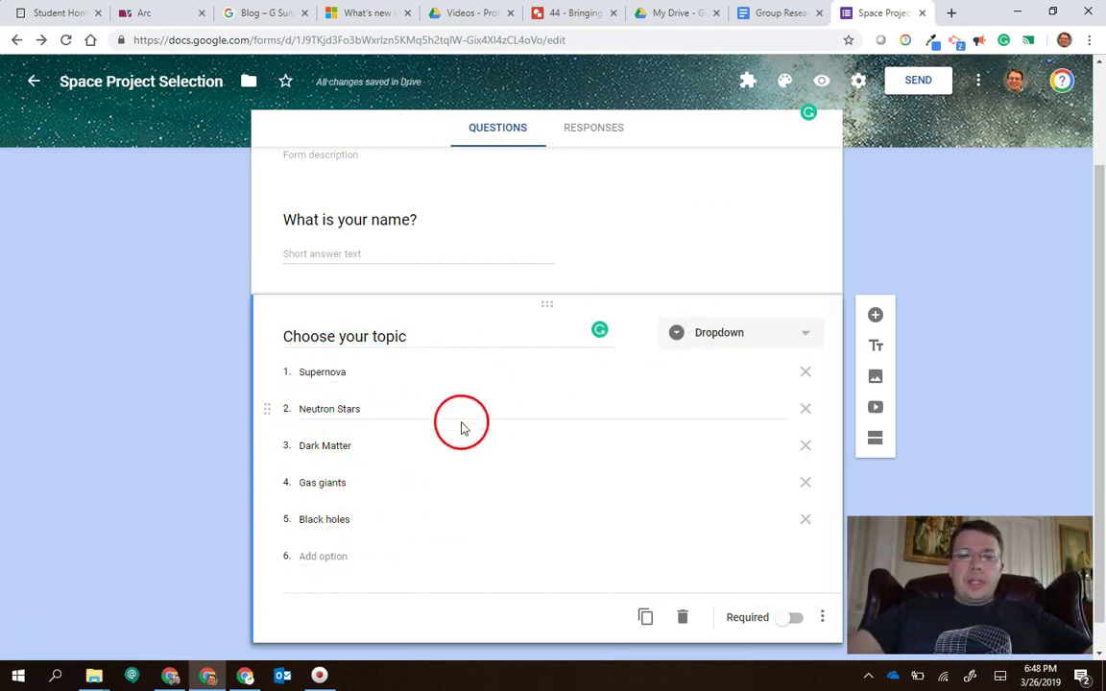
Step: Open the configuration of the Choice Eliminator Lite add-on and close the author's note
{"action": "scroll", "coordinate": [150, 407], "scroll_direction": "up", "scroll_amount": 1}
{"action": "scroll", "coordinate": [151, 407], "scroll_direction": "up", "scroll_amount": 1}
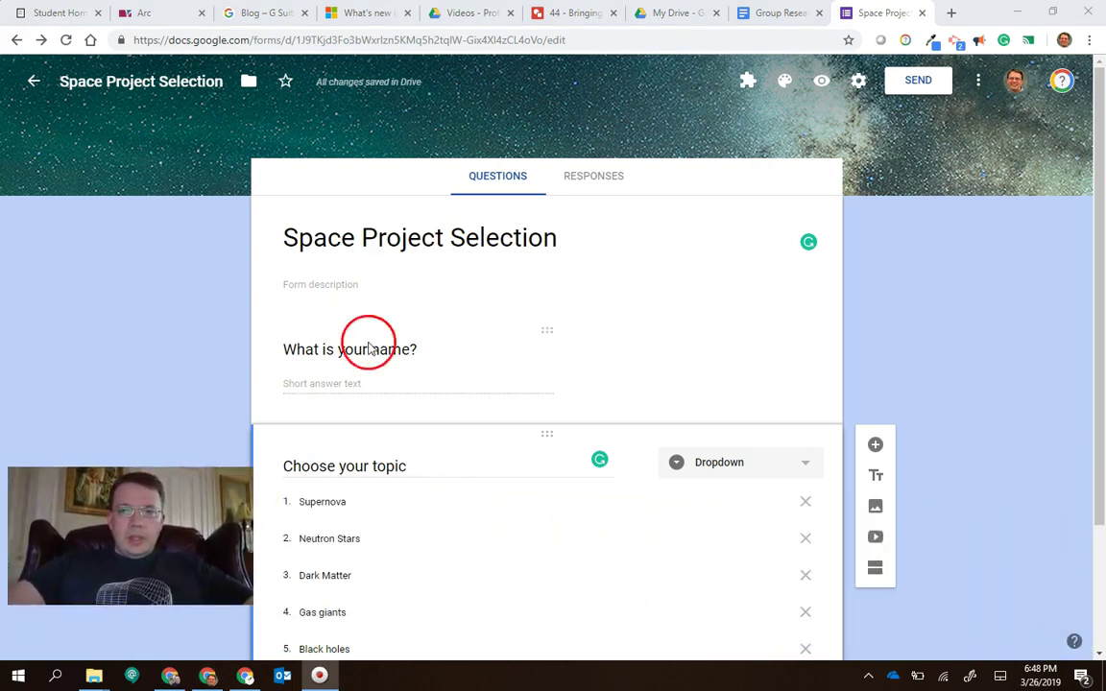
{"action": "left_click", "coordinate": [748, 87]}
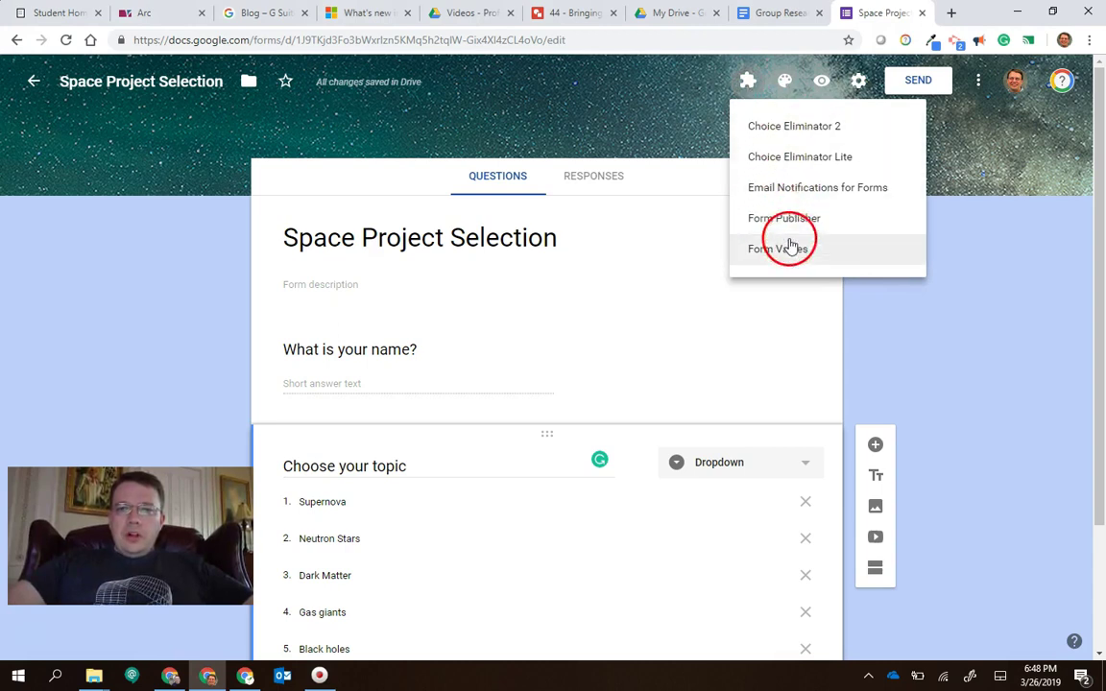
{"action": "left_click", "coordinate": [783, 168]}
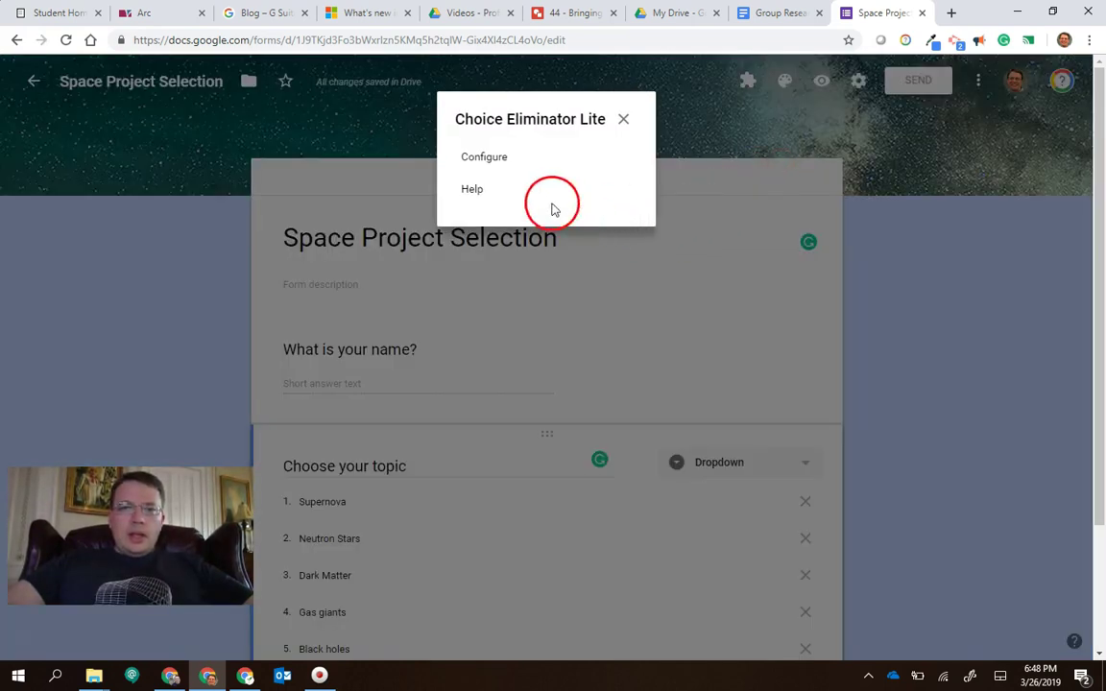
{"action": "left_click", "coordinate": [481, 158]}
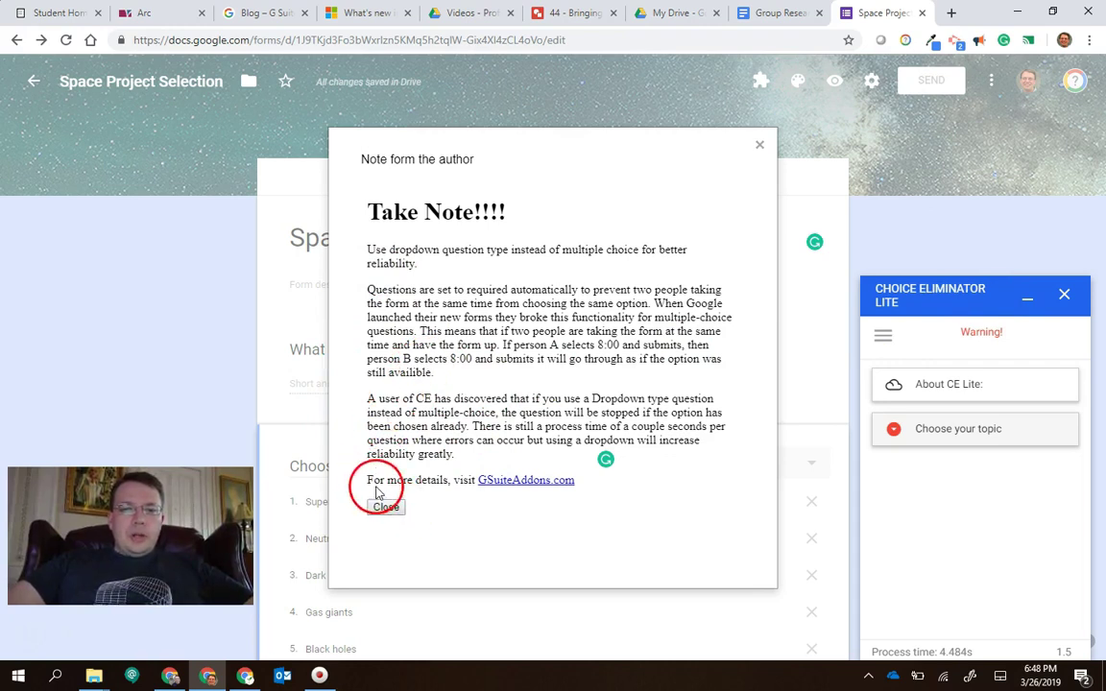
{"action": "left_click", "coordinate": [385, 509]}
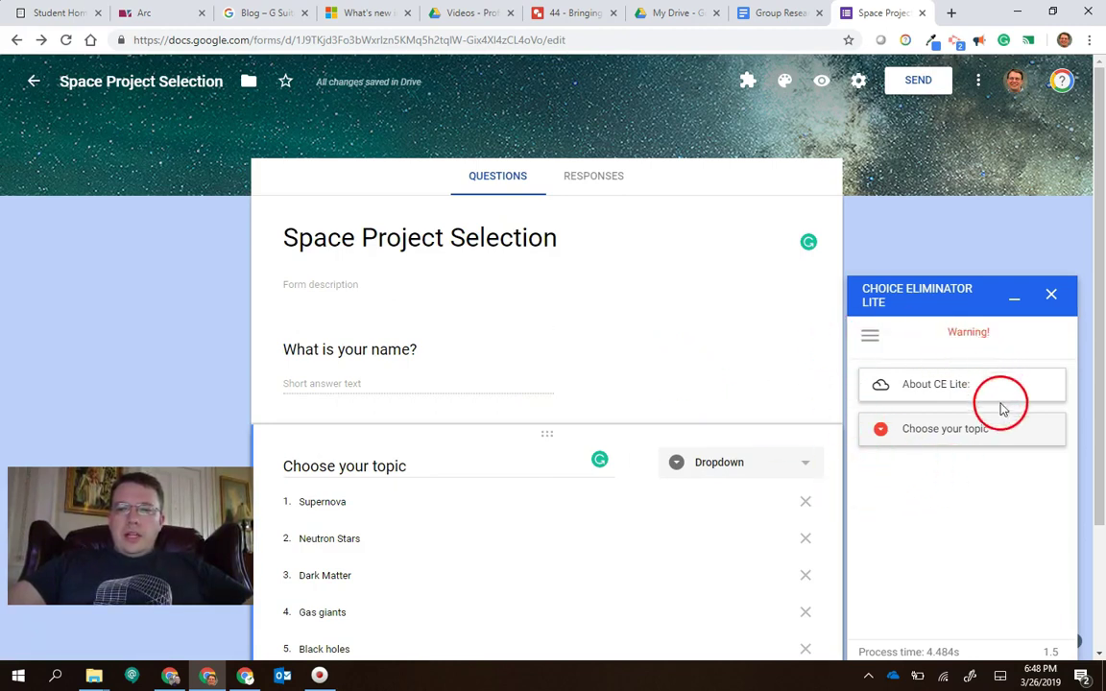
Step: Turn on Eliminate Choices for the "Choose your topic" question in Choice Eliminator Lite and close the add-on
{"action": "left_click", "coordinate": [900, 436]}
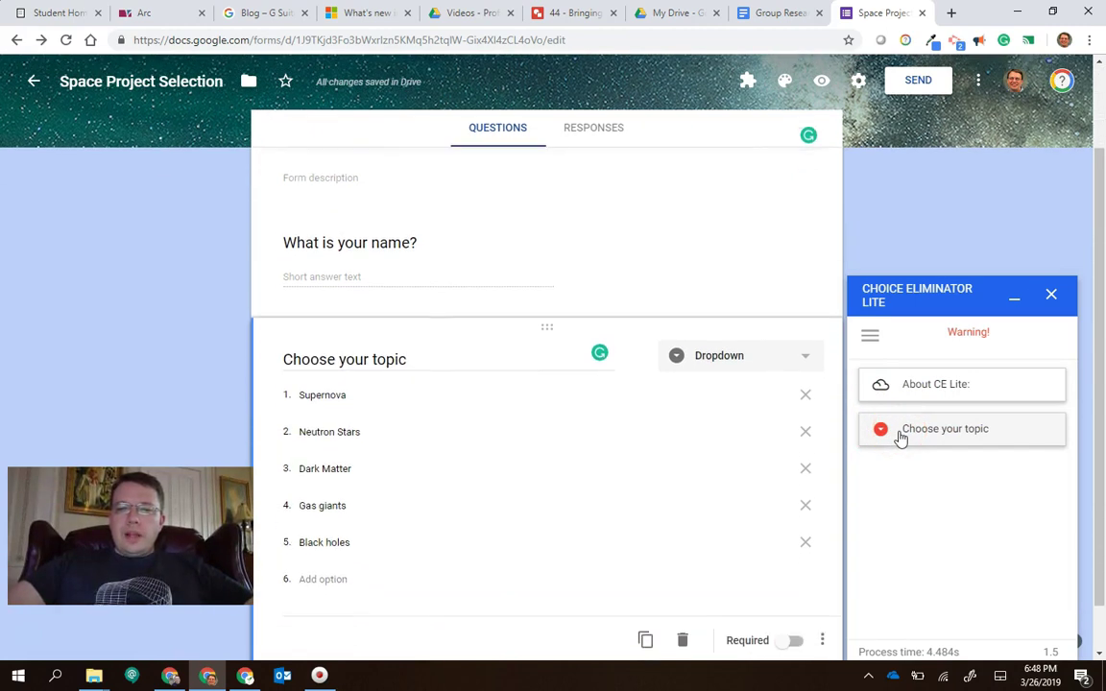
{"action": "triple_click", "coordinate": [287, 359]}
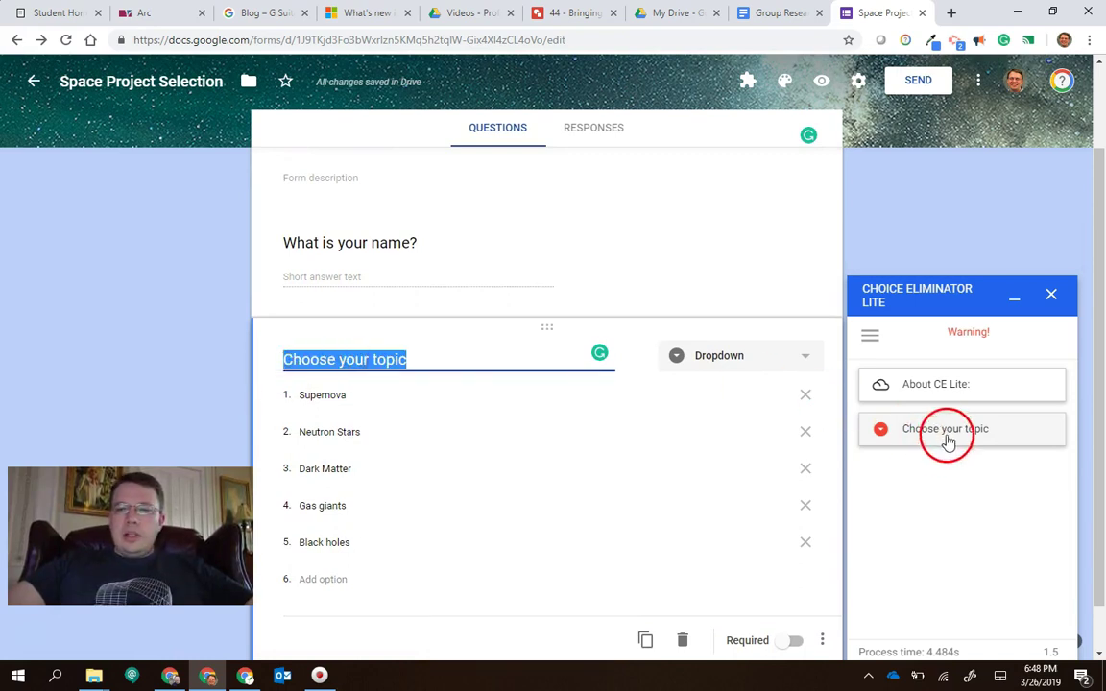
{"action": "left_click", "coordinate": [882, 437]}
{"action": "left_click", "coordinate": [877, 503]}
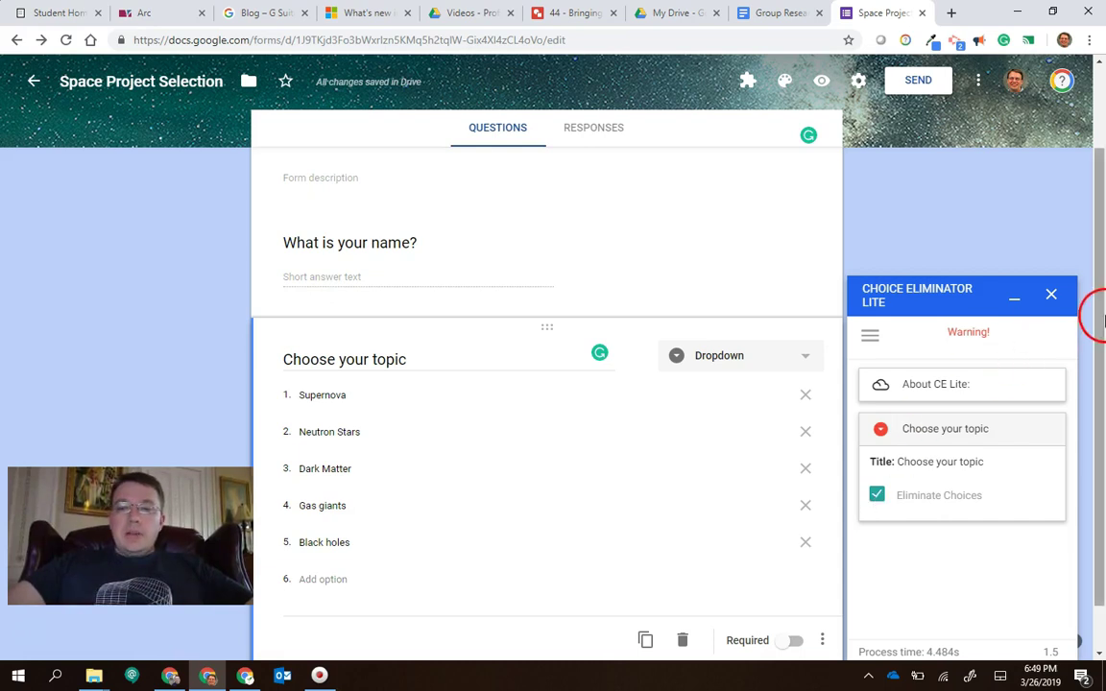
{"action": "left_click", "coordinate": [1051, 296]}
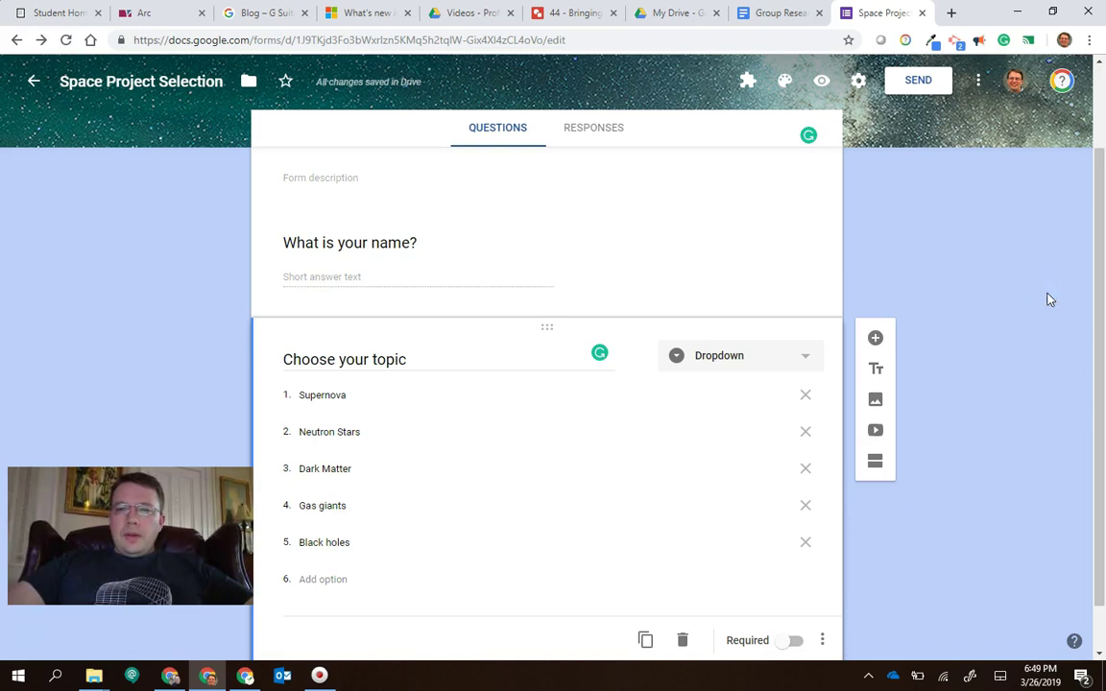
Step: Preview the form and submit a test response with a student's first name and Neutron Stars as the topic
{"action": "left_click", "coordinate": [822, 84]}
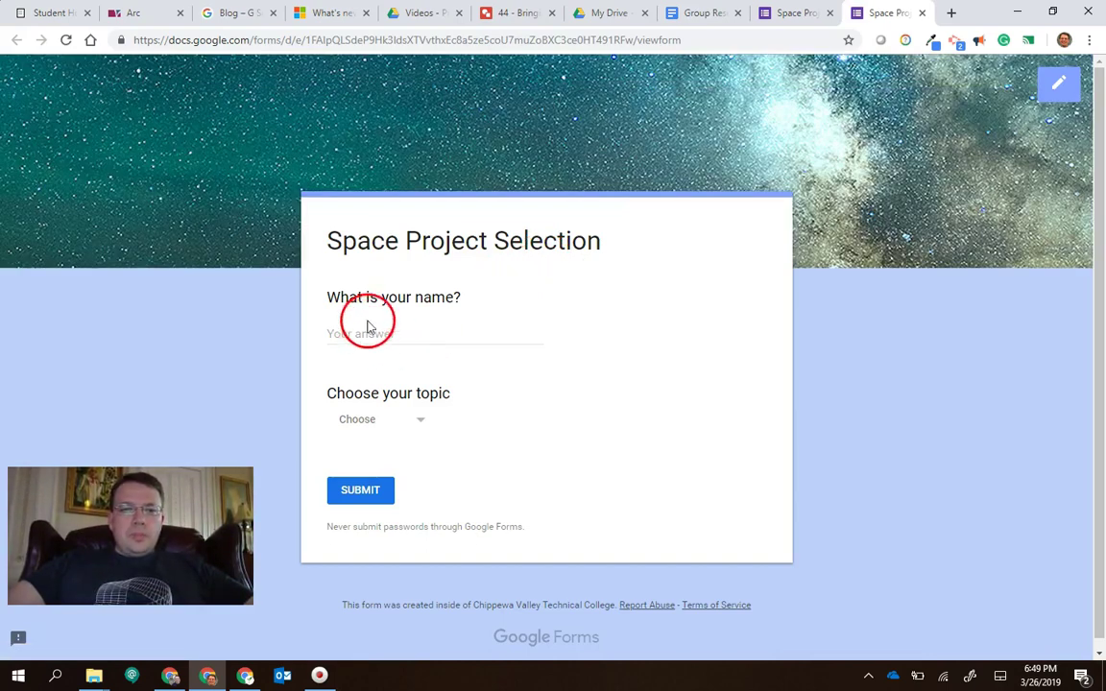
{"action": "left_click", "coordinate": [368, 335]}
{"action": "type", "text": "Dominic"}
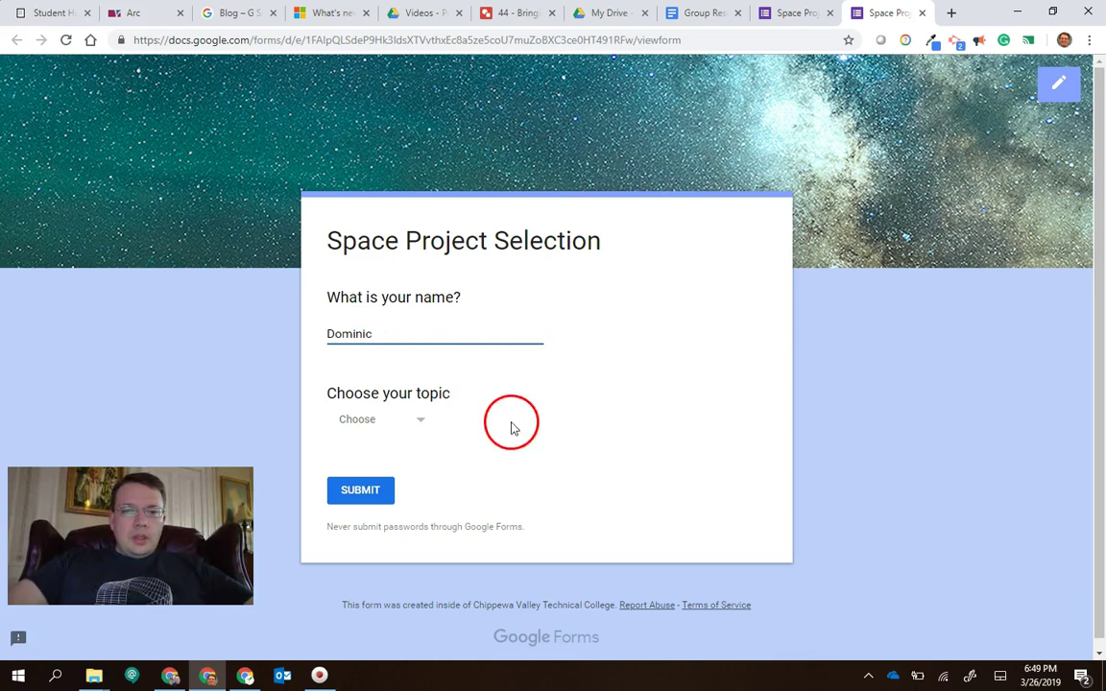
{"action": "left_click", "coordinate": [399, 420]}
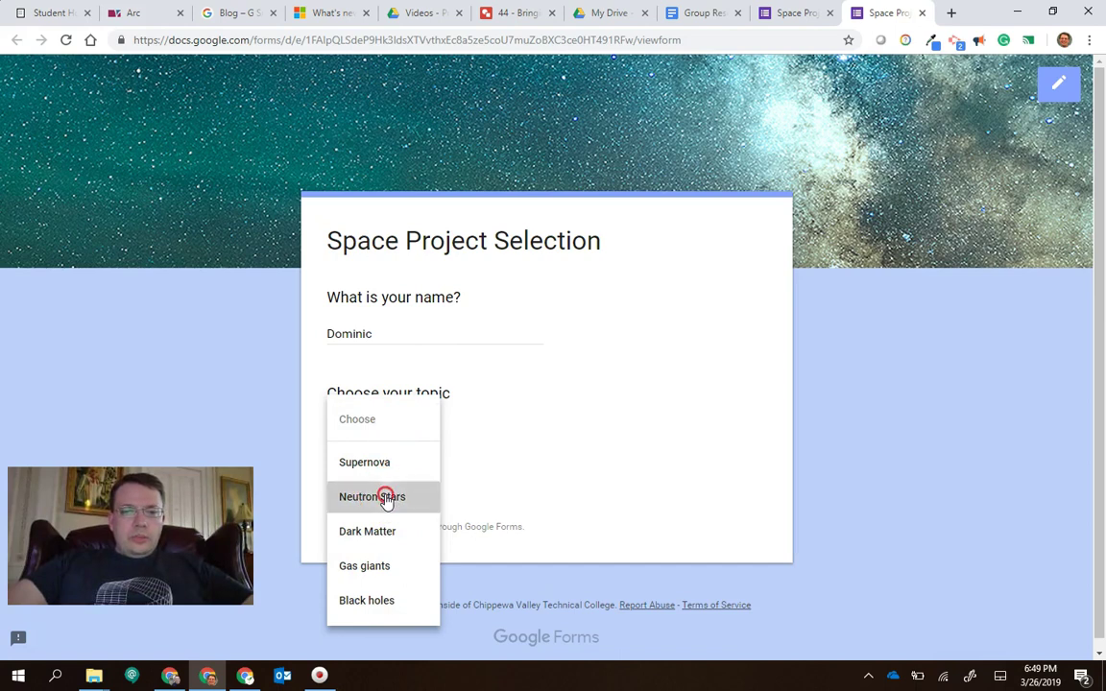
{"action": "left_click", "coordinate": [384, 498]}
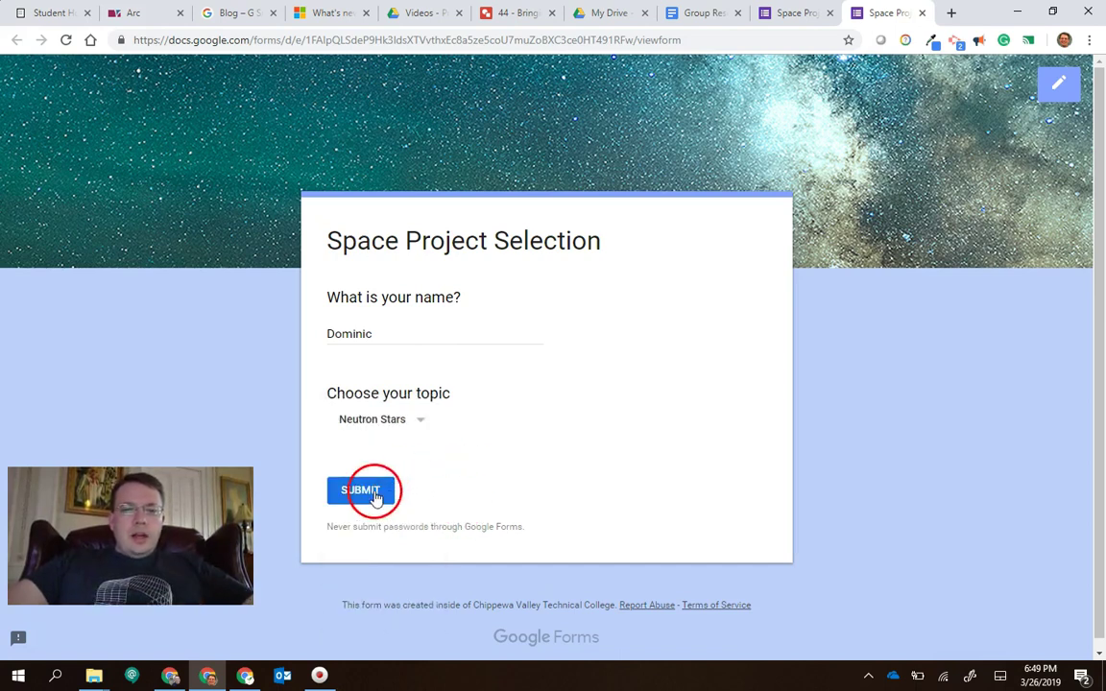
{"action": "left_click", "coordinate": [382, 493]}
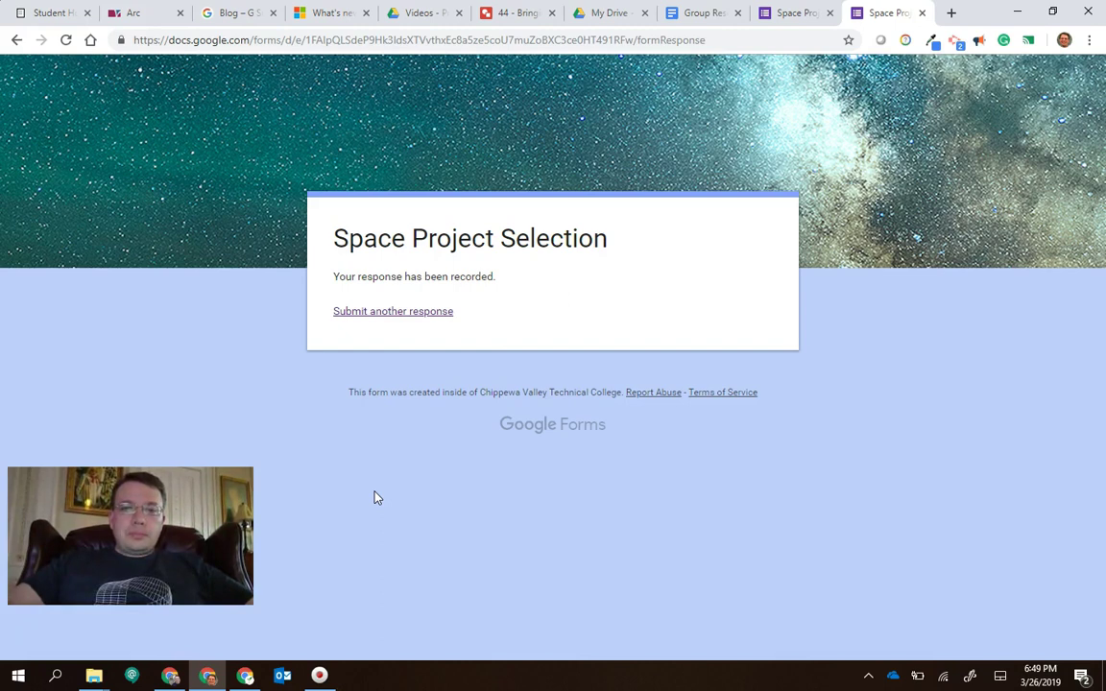
Step: Return to the form editor to check the topic options and create a new spreadsheet for the form's responses
{"action": "left_click", "coordinate": [799, 12]}
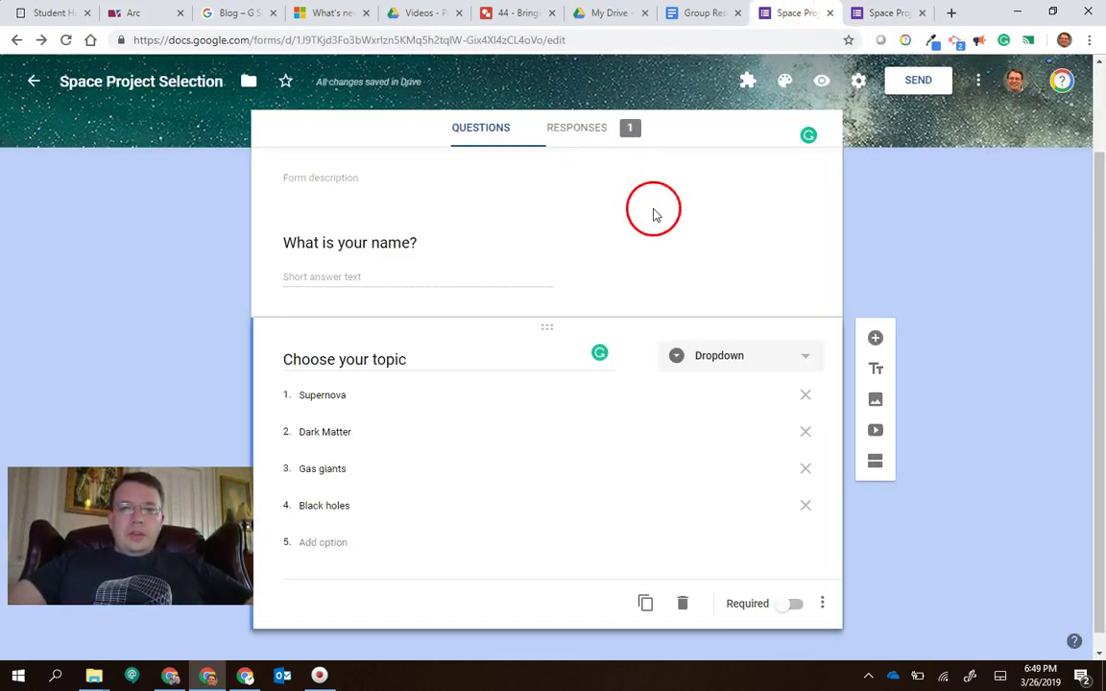
{"action": "scroll", "coordinate": [653, 213], "scroll_direction": "up", "scroll_amount": 1}
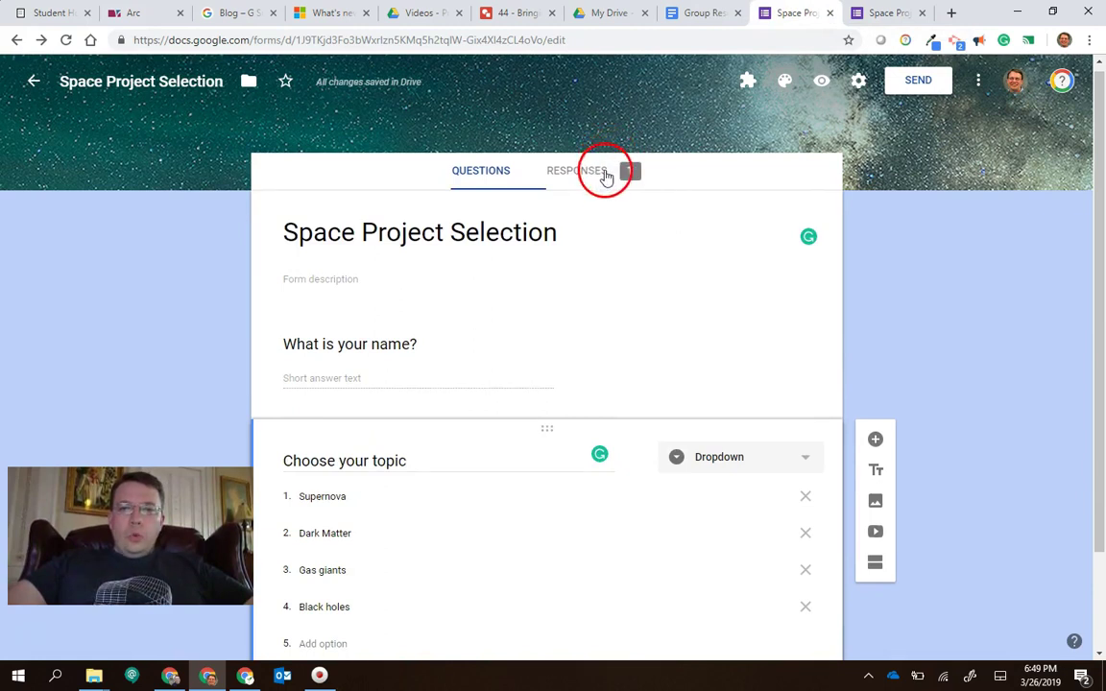
{"action": "scroll", "coordinate": [367, 278], "scroll_direction": "up", "scroll_amount": 1}
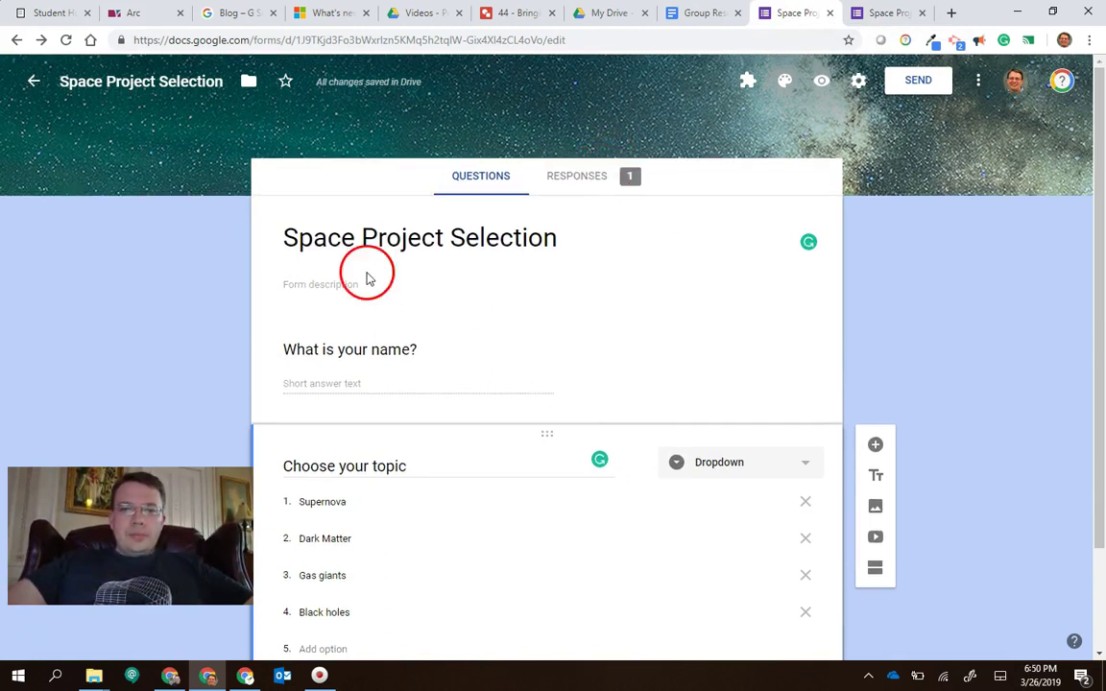
{"action": "left_click", "coordinate": [595, 179]}
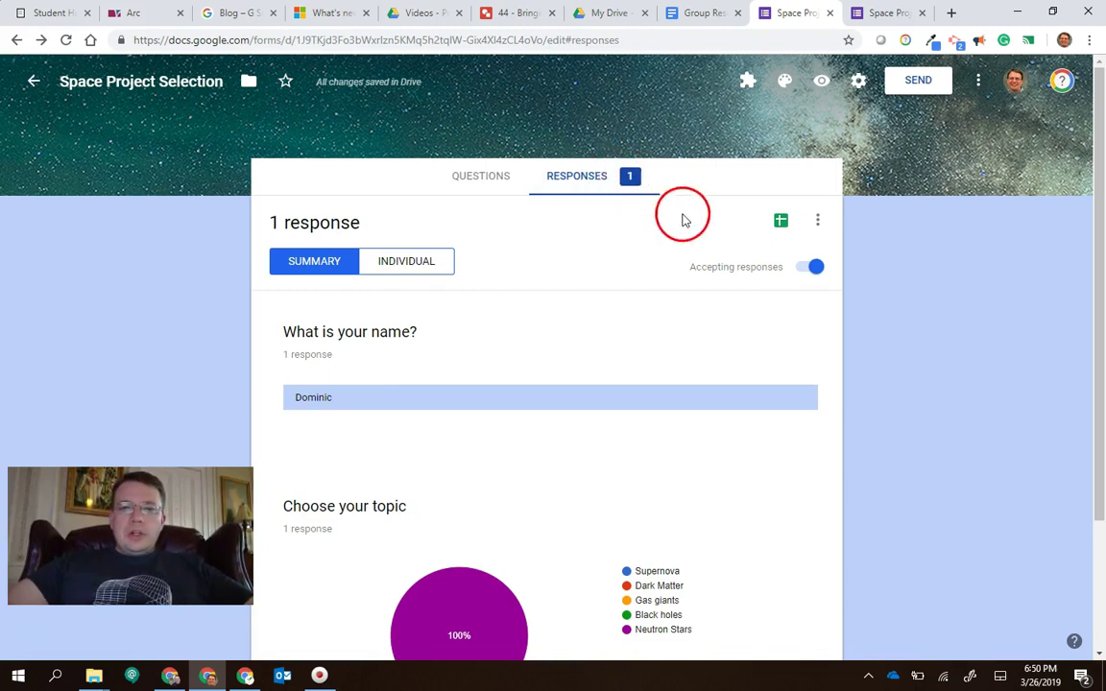
{"action": "left_click", "coordinate": [780, 225]}
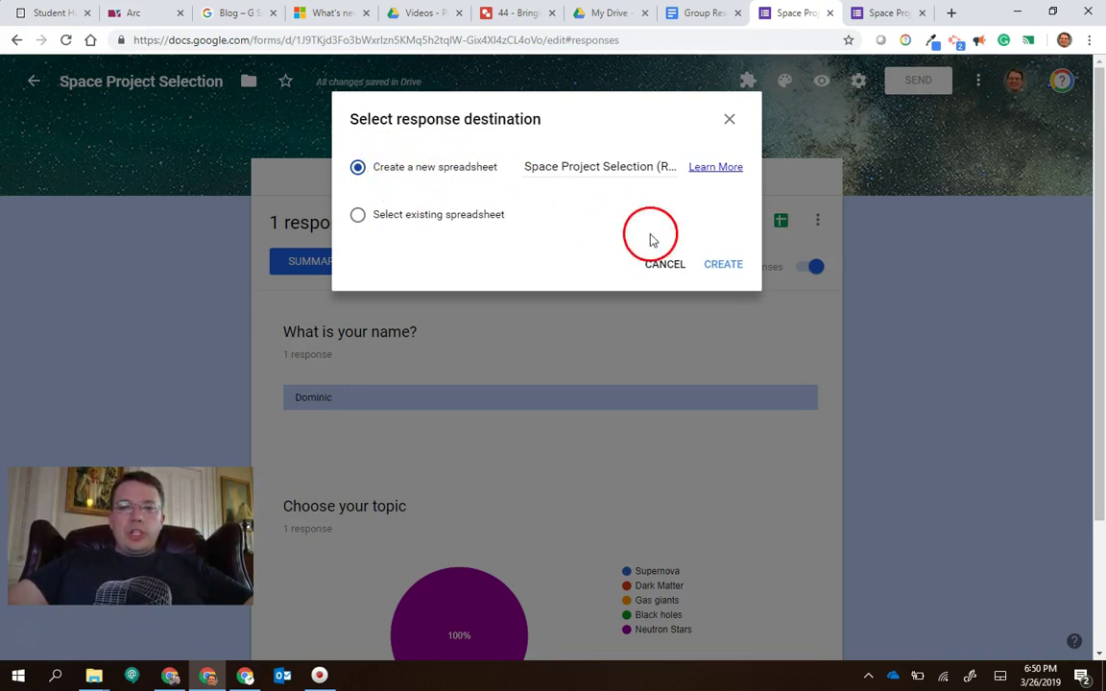
{"action": "left_click", "coordinate": [724, 265]}
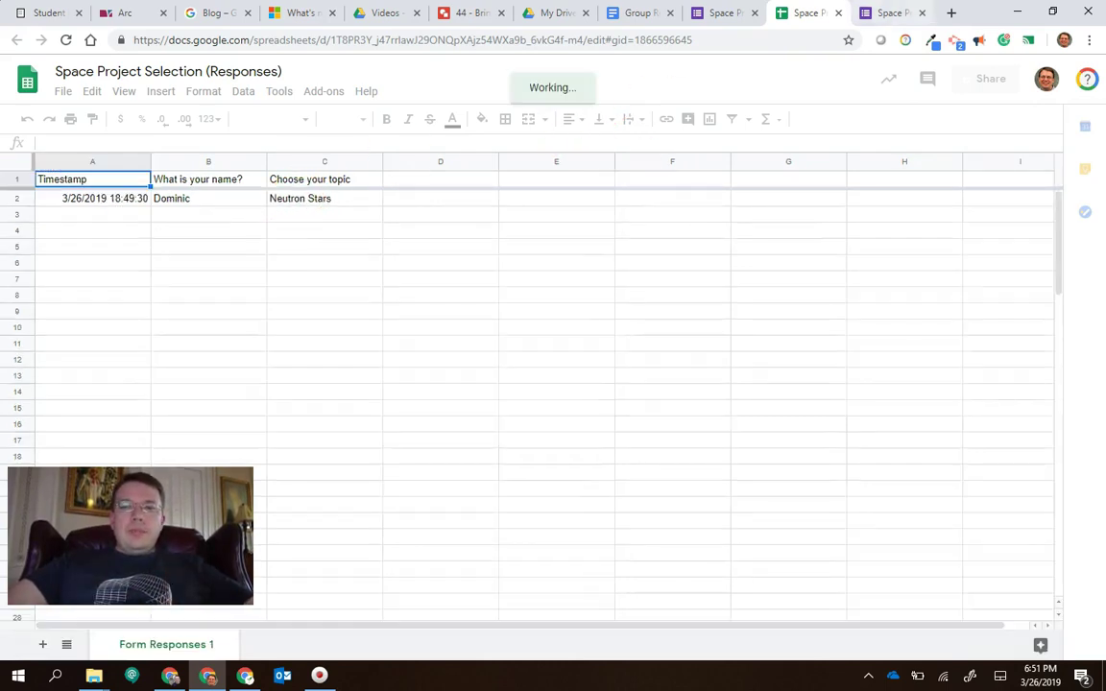
Step: Return to the live form, start another response, and enter a second student's first name
{"action": "left_click", "coordinate": [718, 12]}
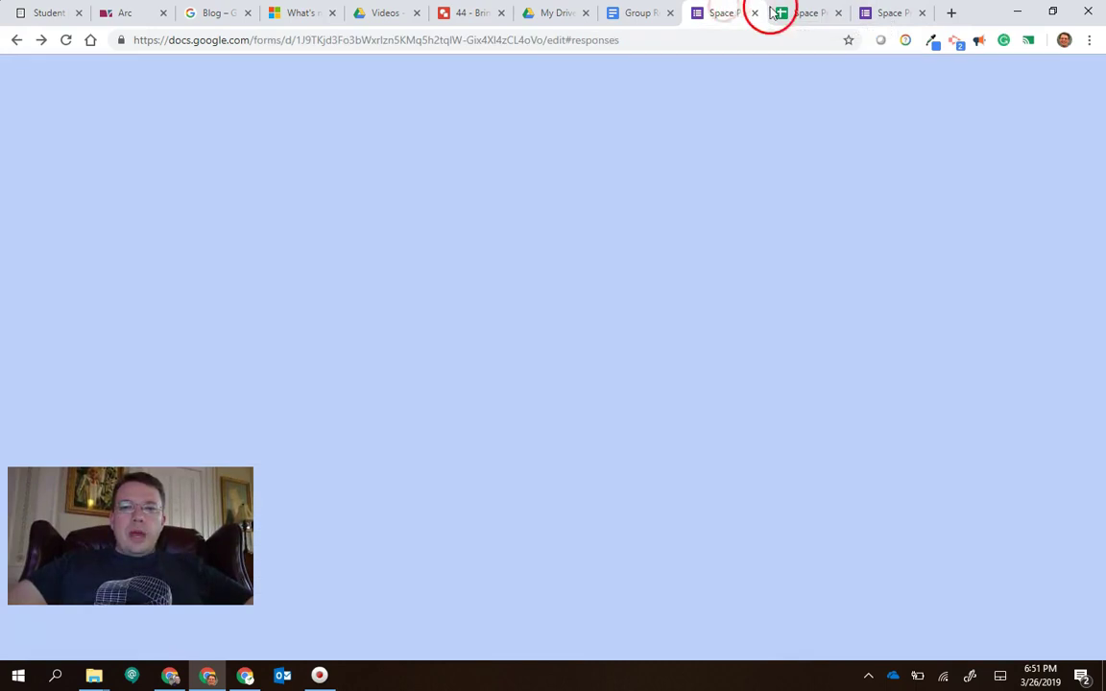
{"action": "left_click", "coordinate": [883, 13]}
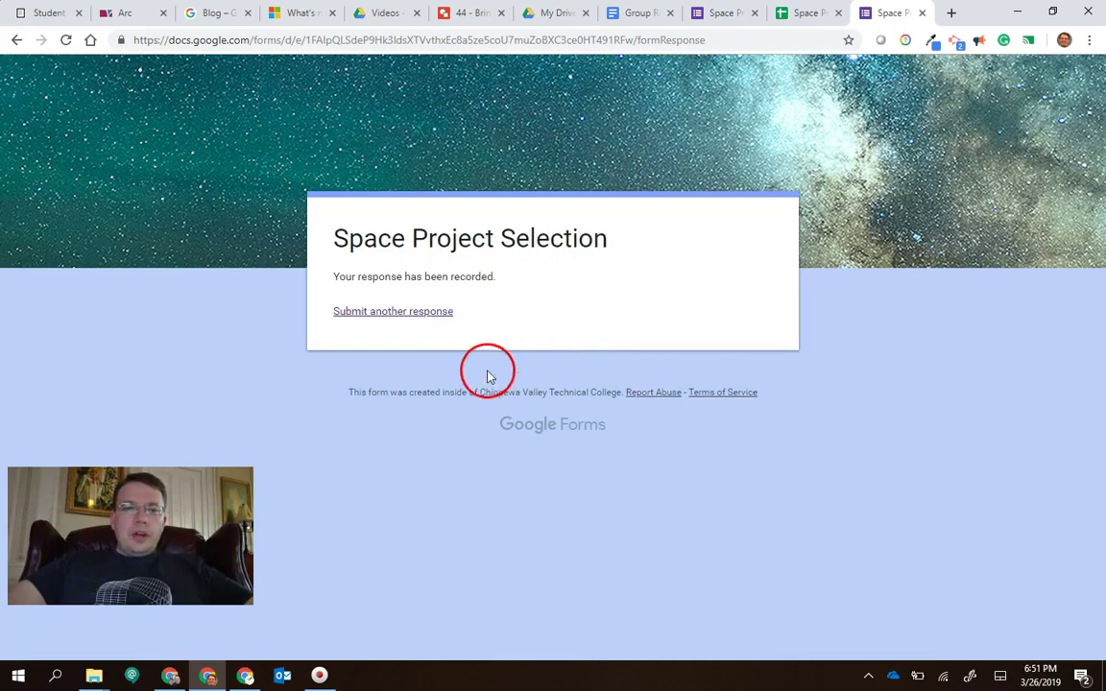
{"action": "left_click", "coordinate": [371, 320]}
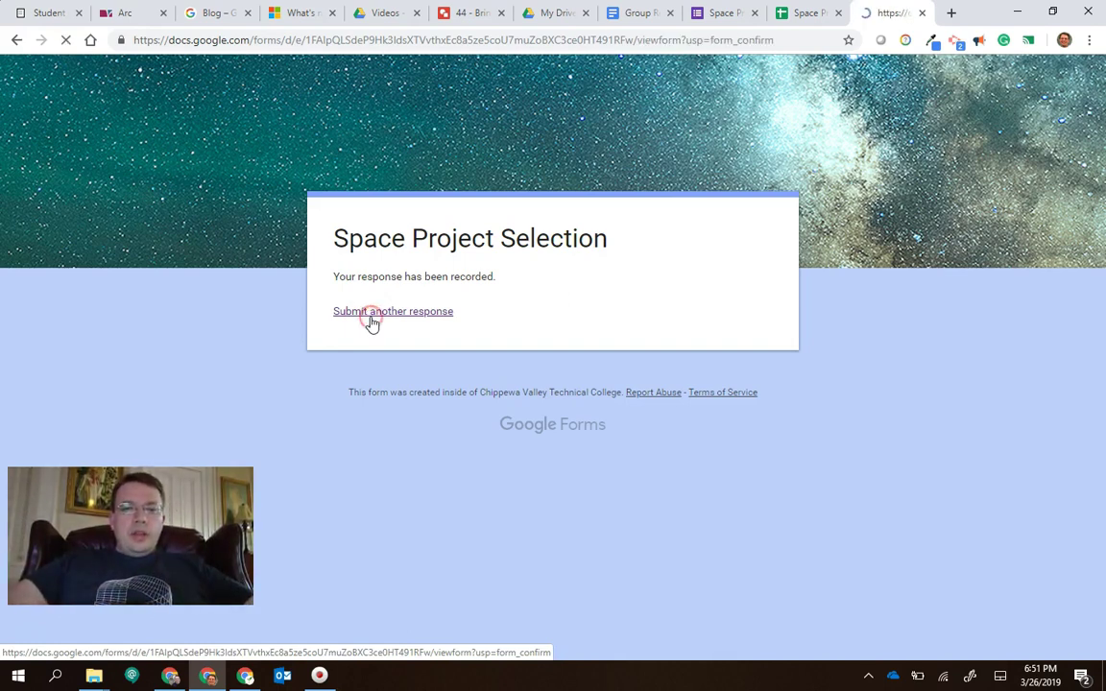
{"action": "left_click", "coordinate": [197, 352]}
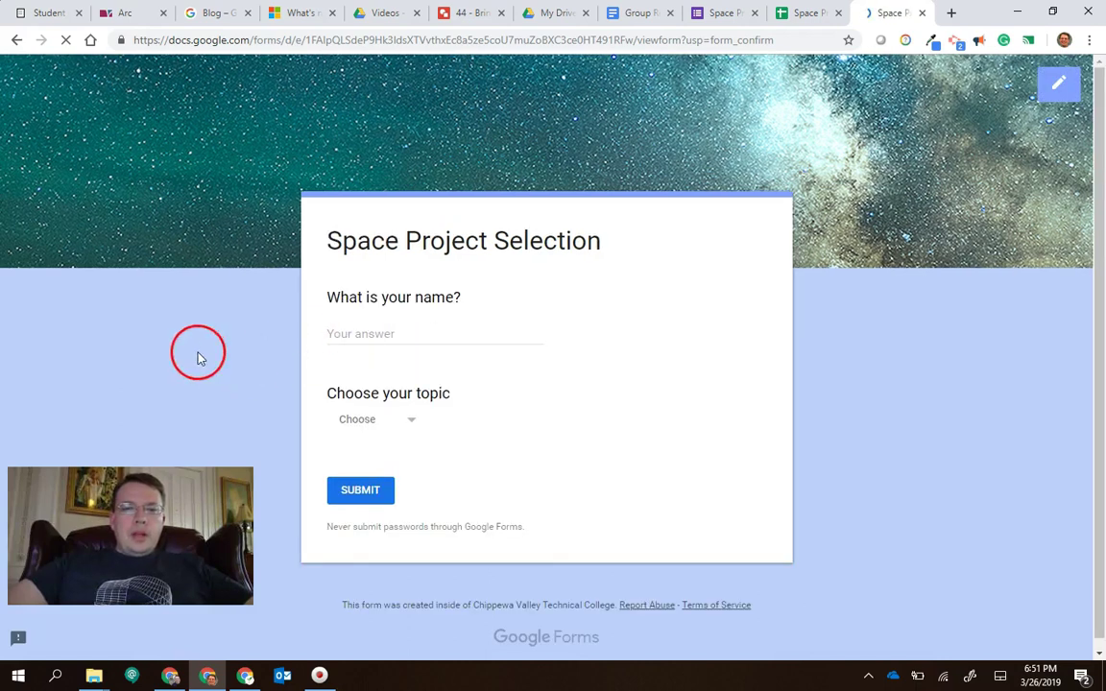
{"action": "left_click", "coordinate": [356, 333]}
{"action": "type", "text": "K"}
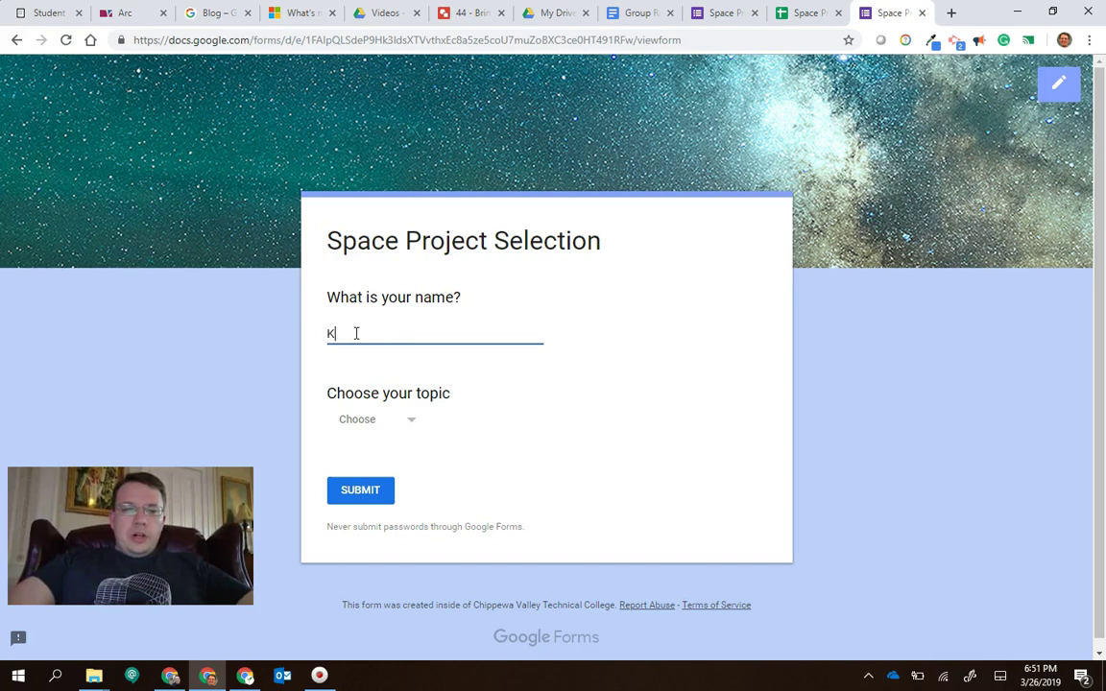
{"action": "type", "text": "un"}
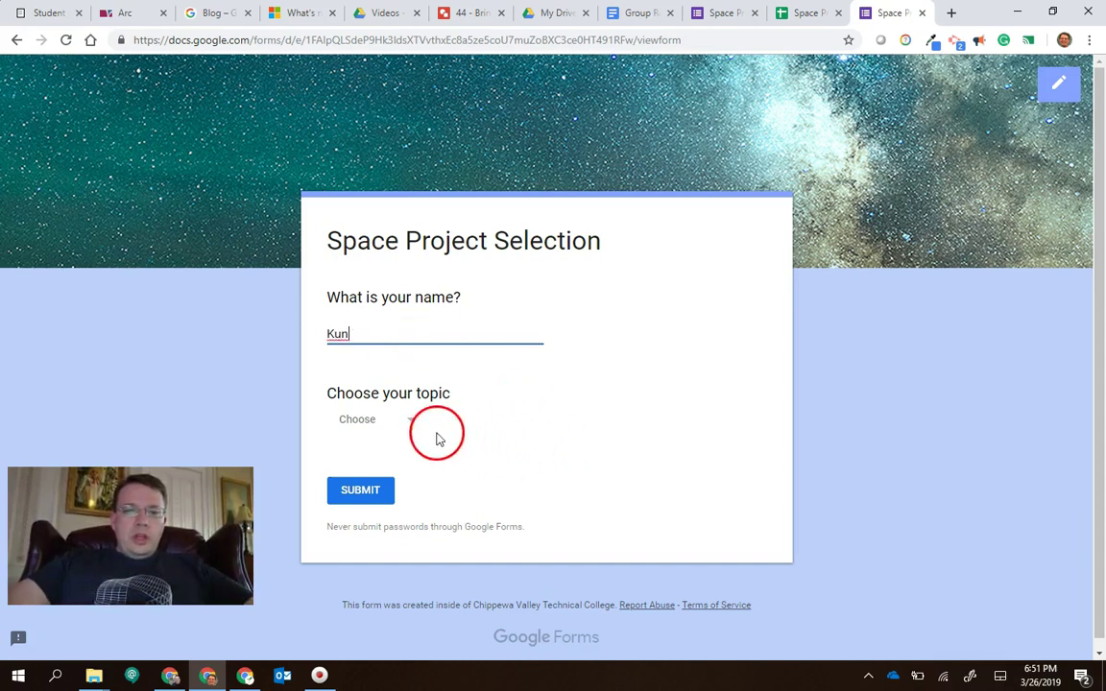
Step: Review the remaining topics, choose Supernova, and submit the second test response
{"action": "left_click", "coordinate": [406, 422]}
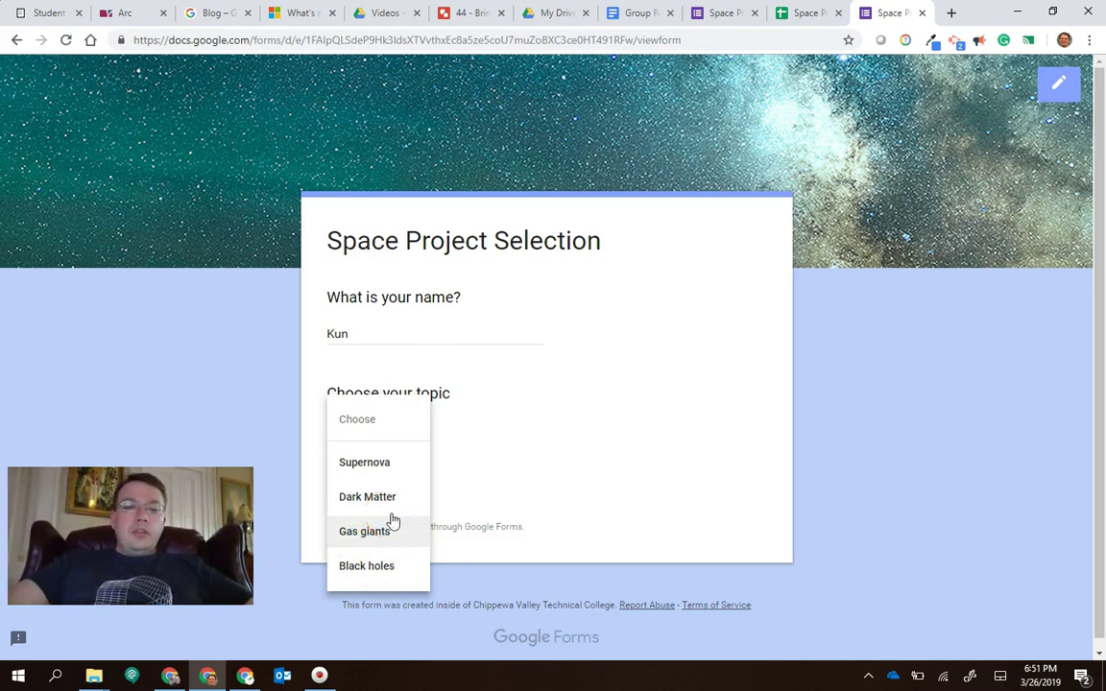
{"action": "left_click", "coordinate": [492, 478]}
{"action": "left_click", "coordinate": [403, 478]}
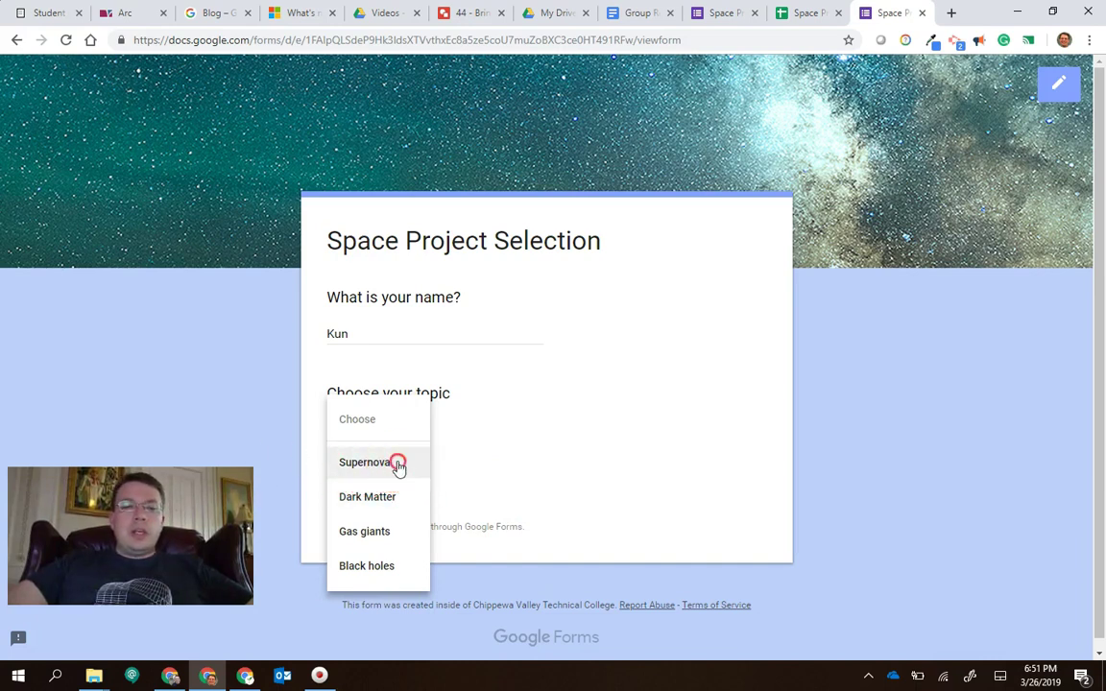
{"action": "left_click", "coordinate": [398, 466]}
{"action": "left_click", "coordinate": [382, 489]}
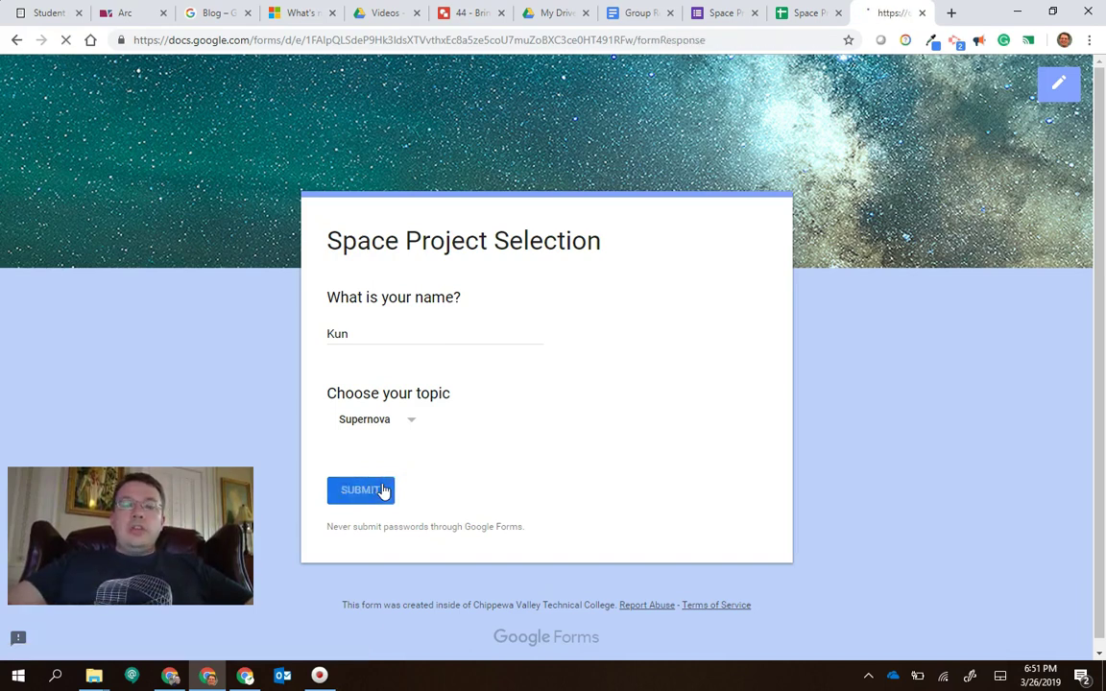
{"action": "left_click", "coordinate": [273, 539]}
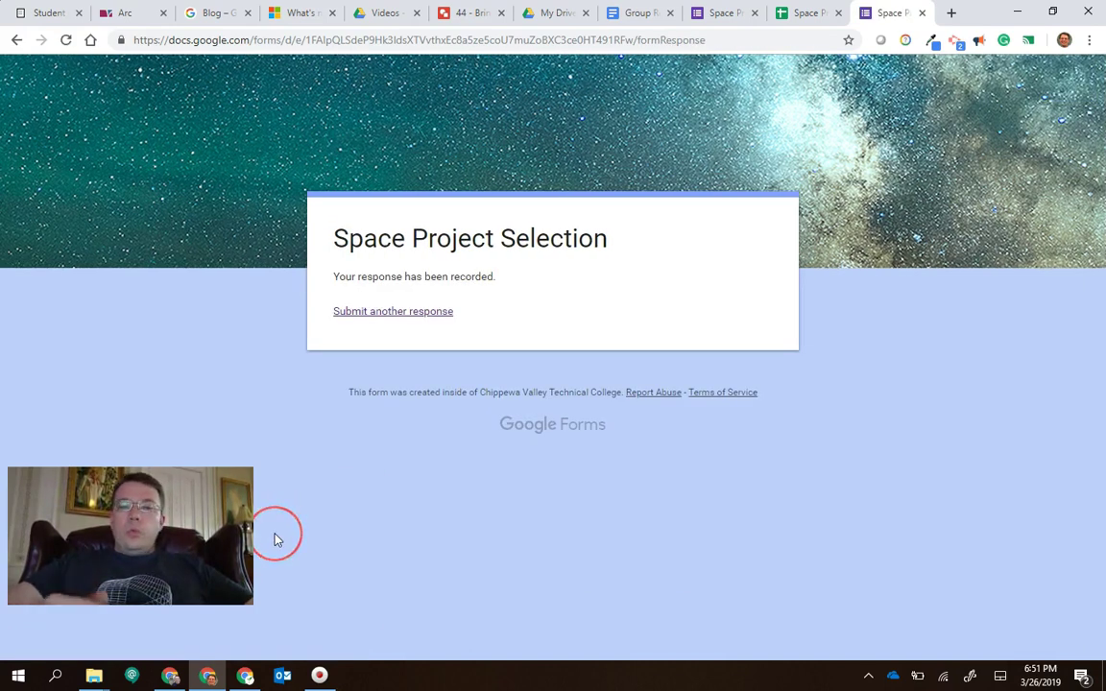